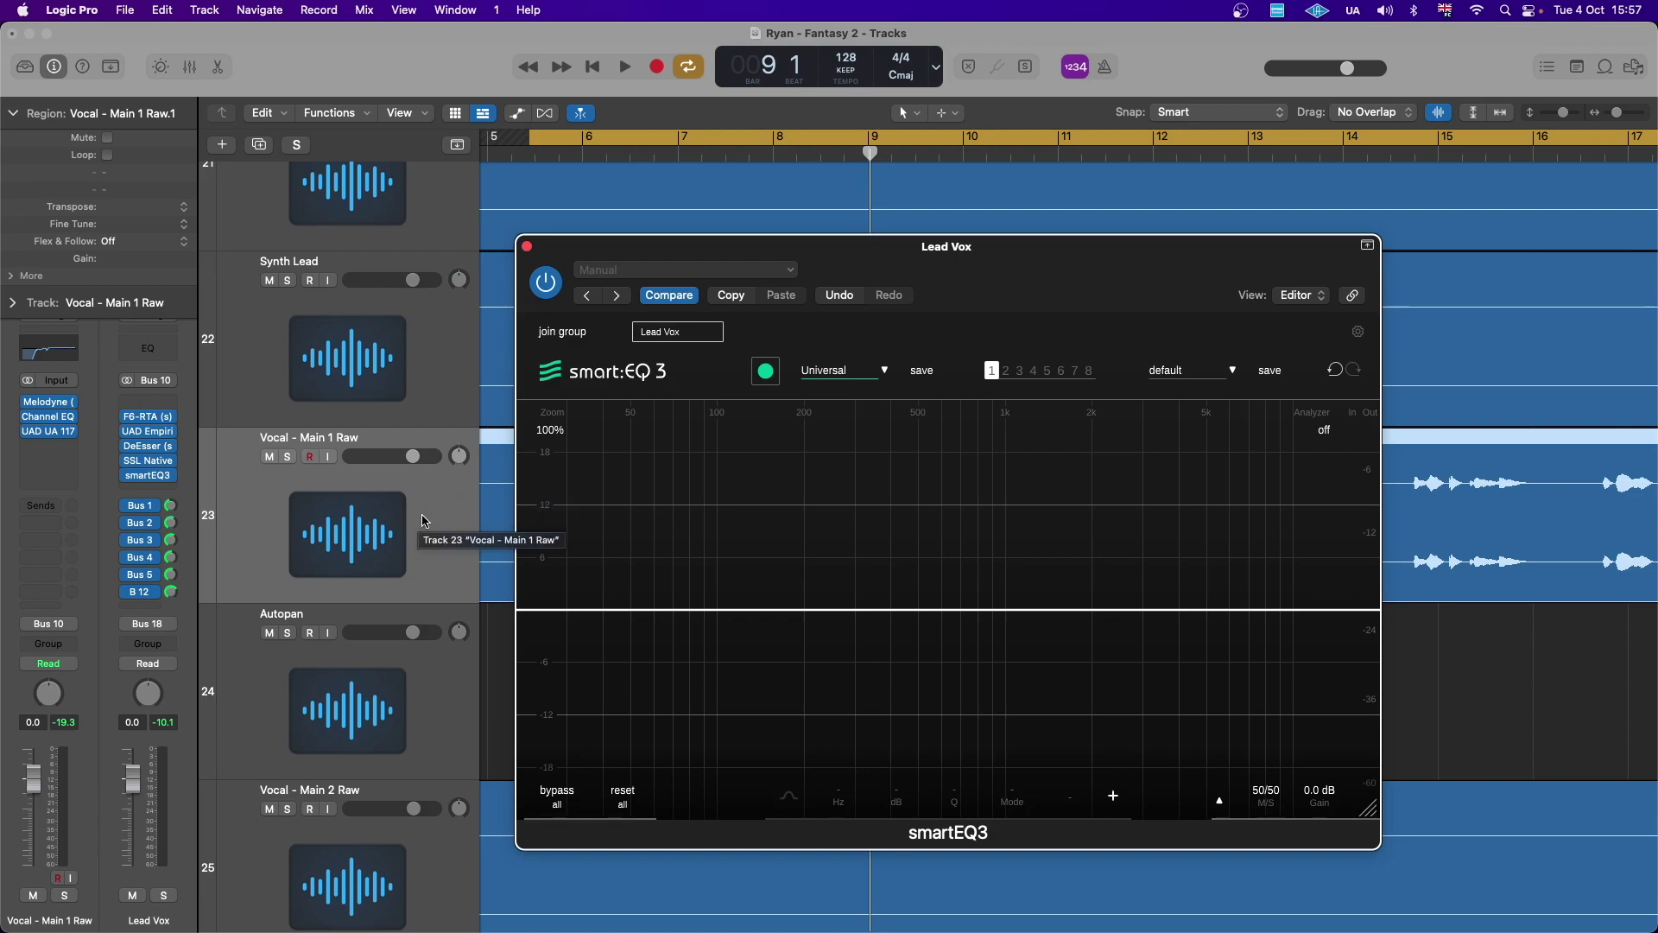
key("space")
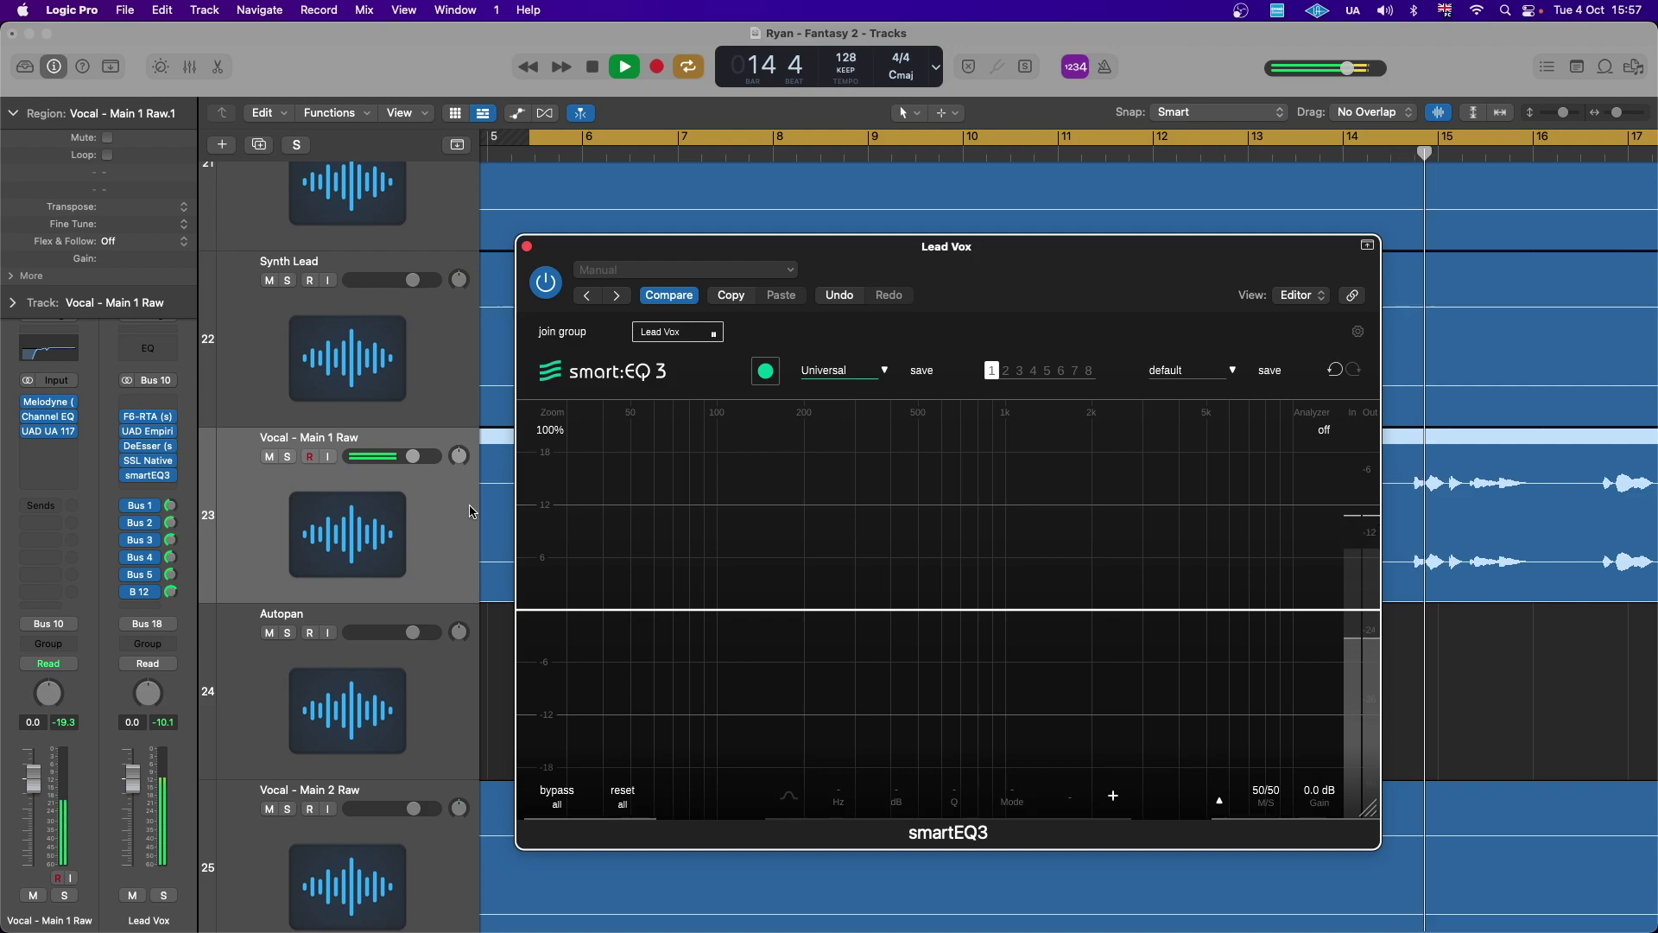
key("space")
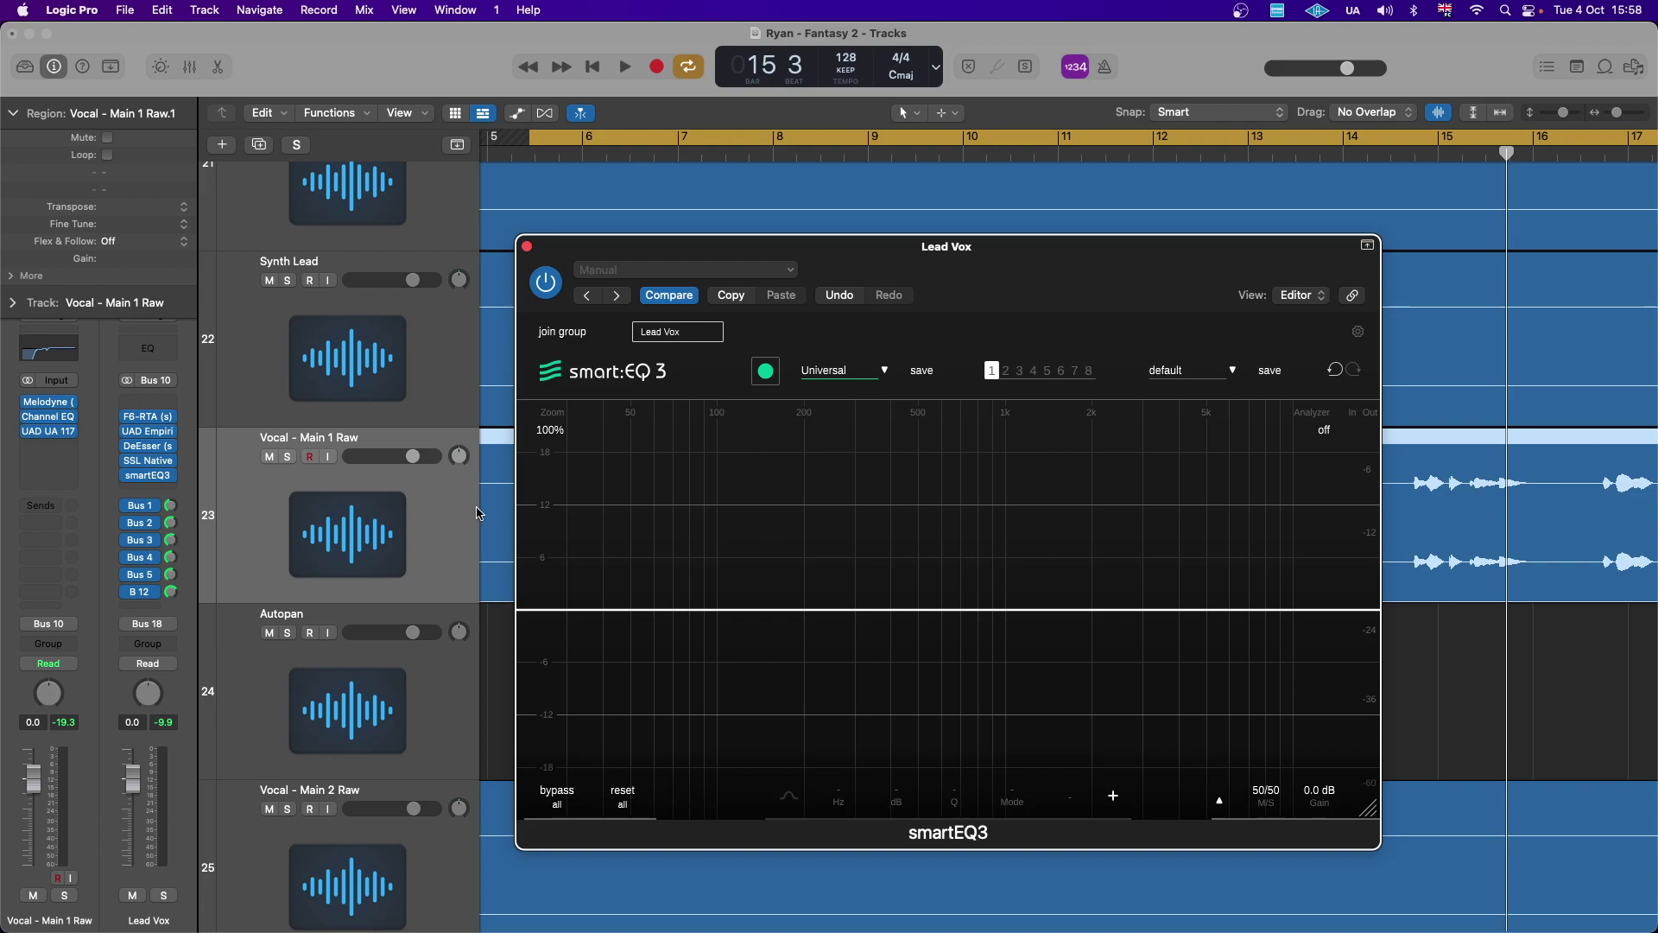
- Switch the smart:EQ 3 profile from Universal to the factory Vocal High profile
left_click(297, 530)
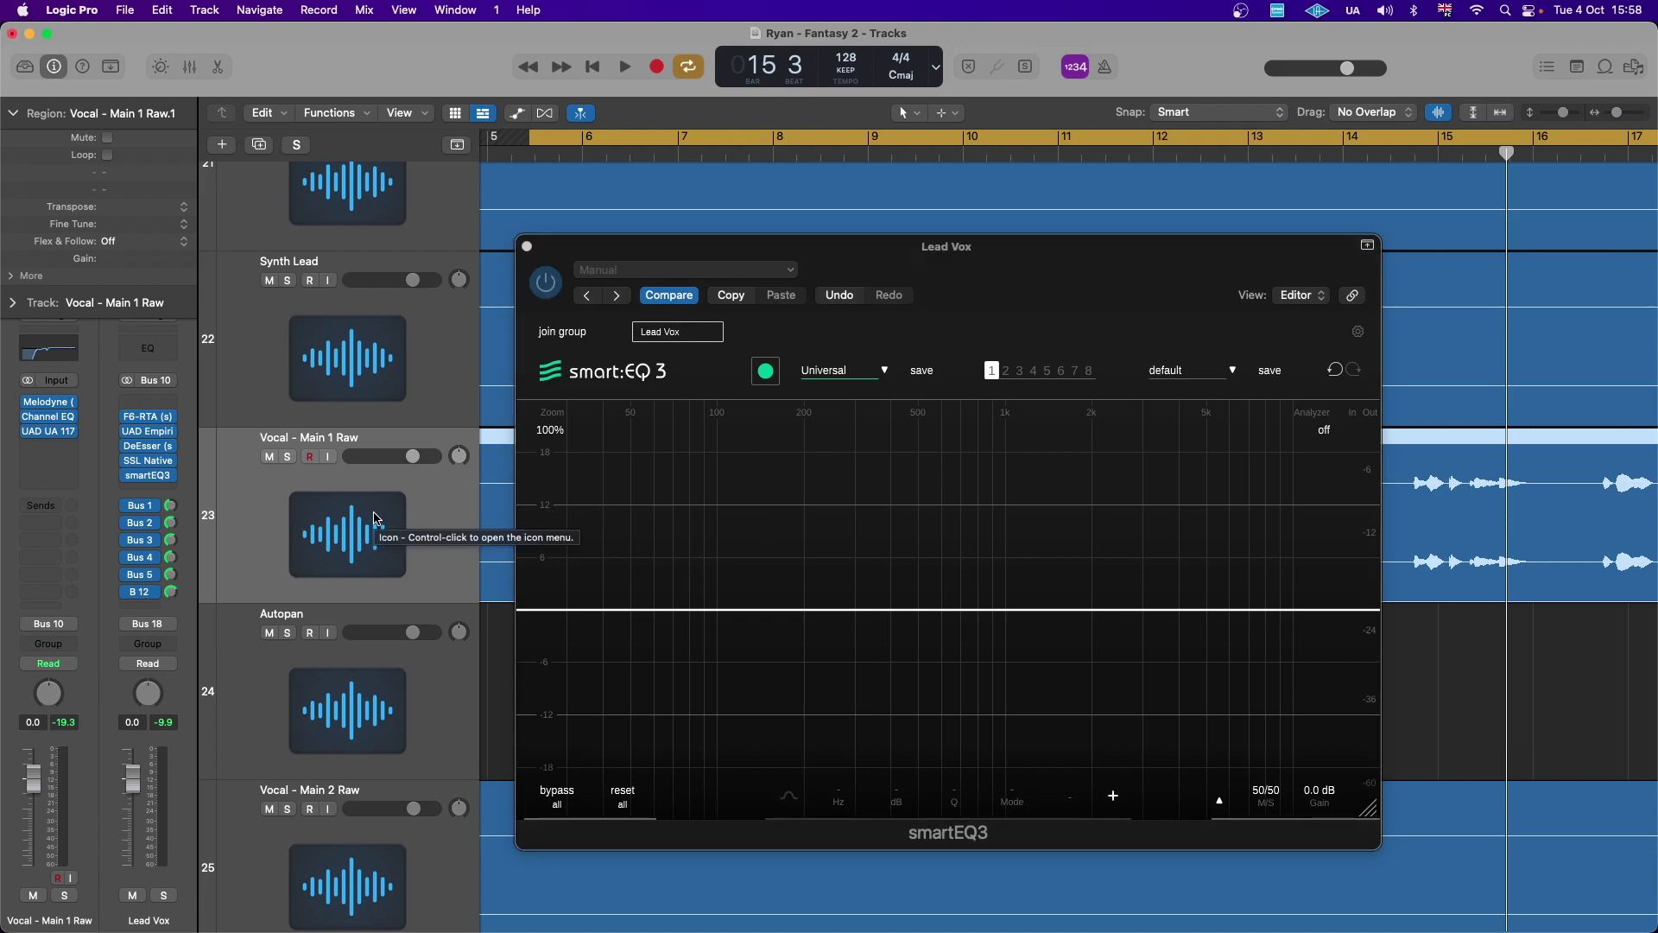
left_click(888, 372)
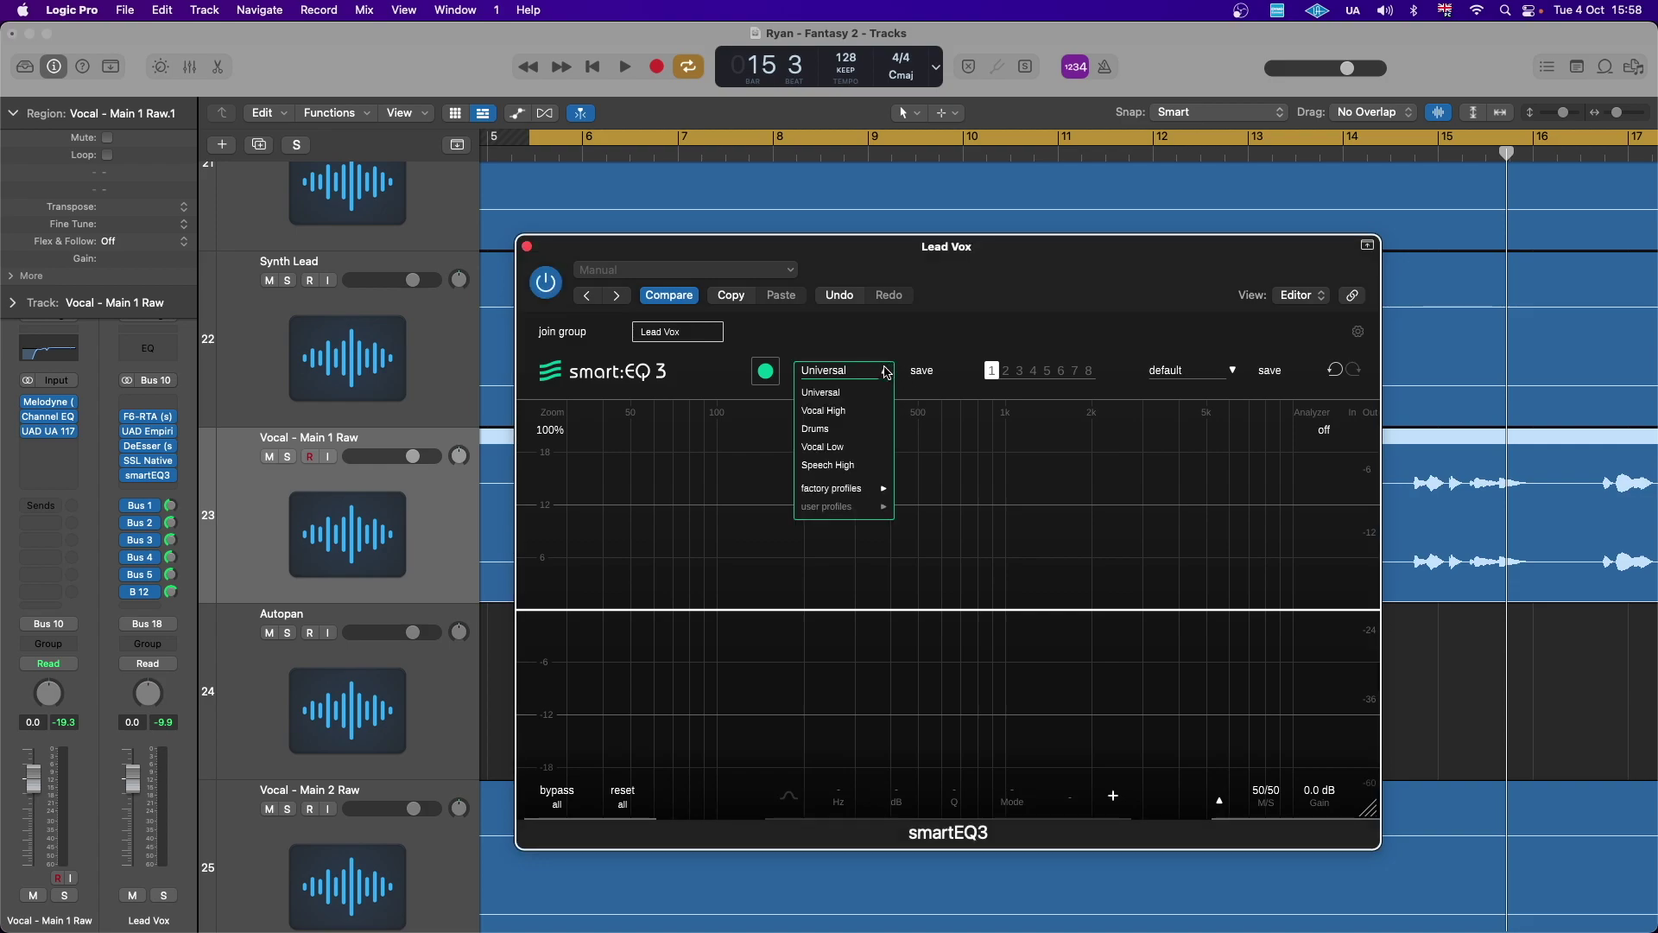
mouse_move(841, 494)
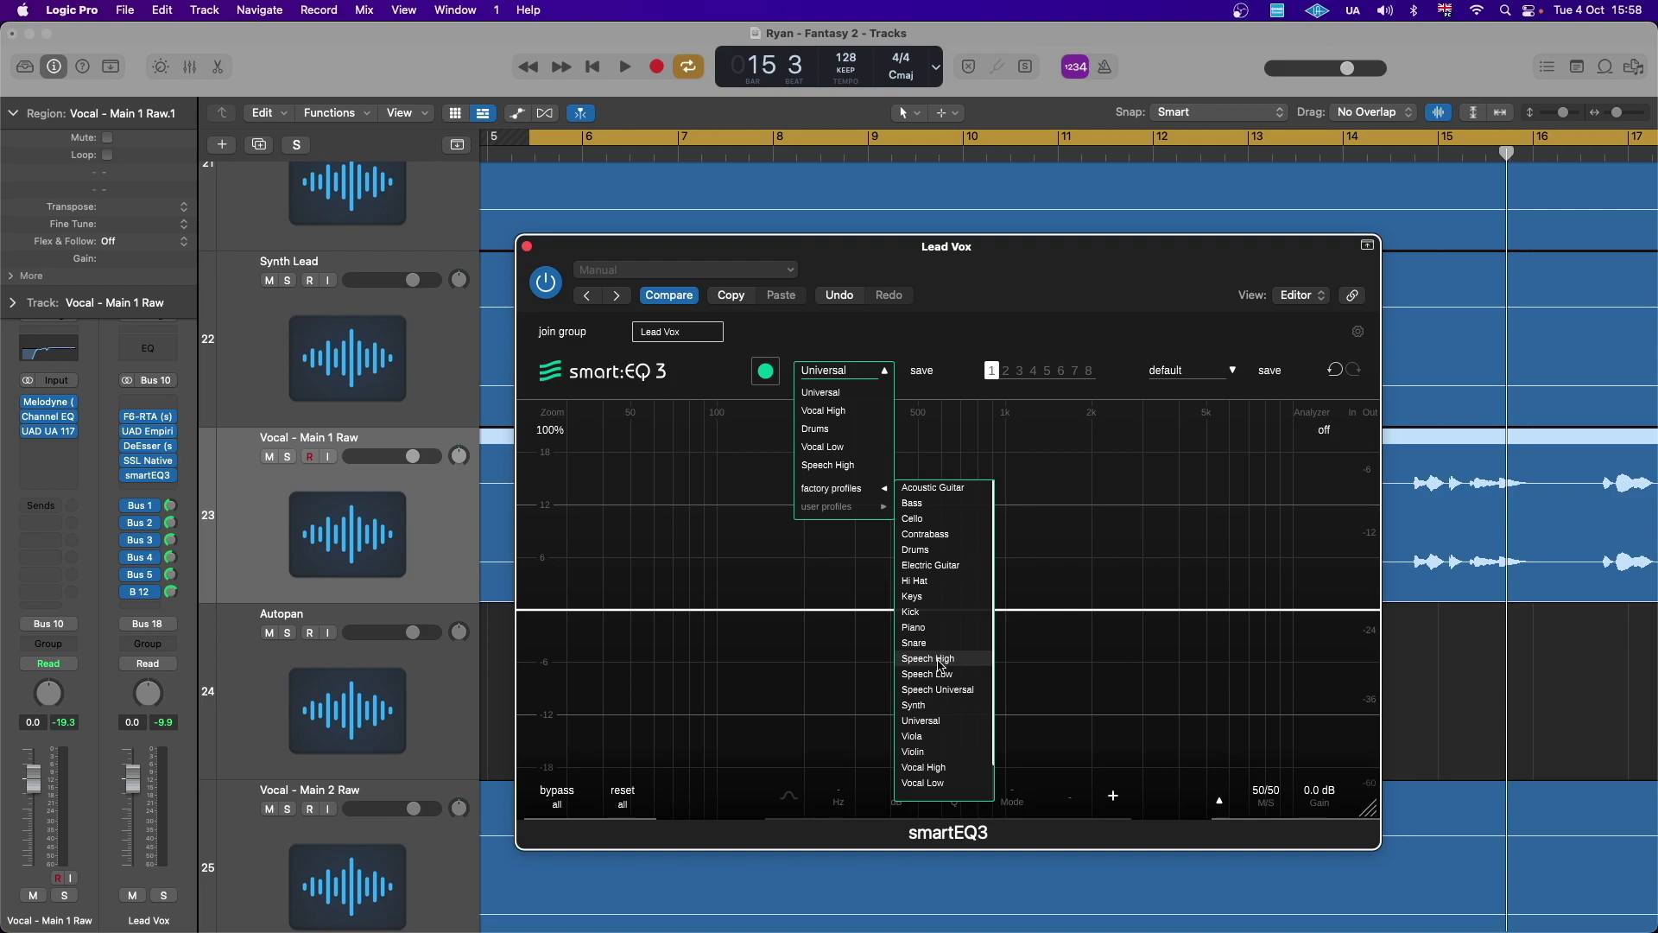
left_click(941, 770)
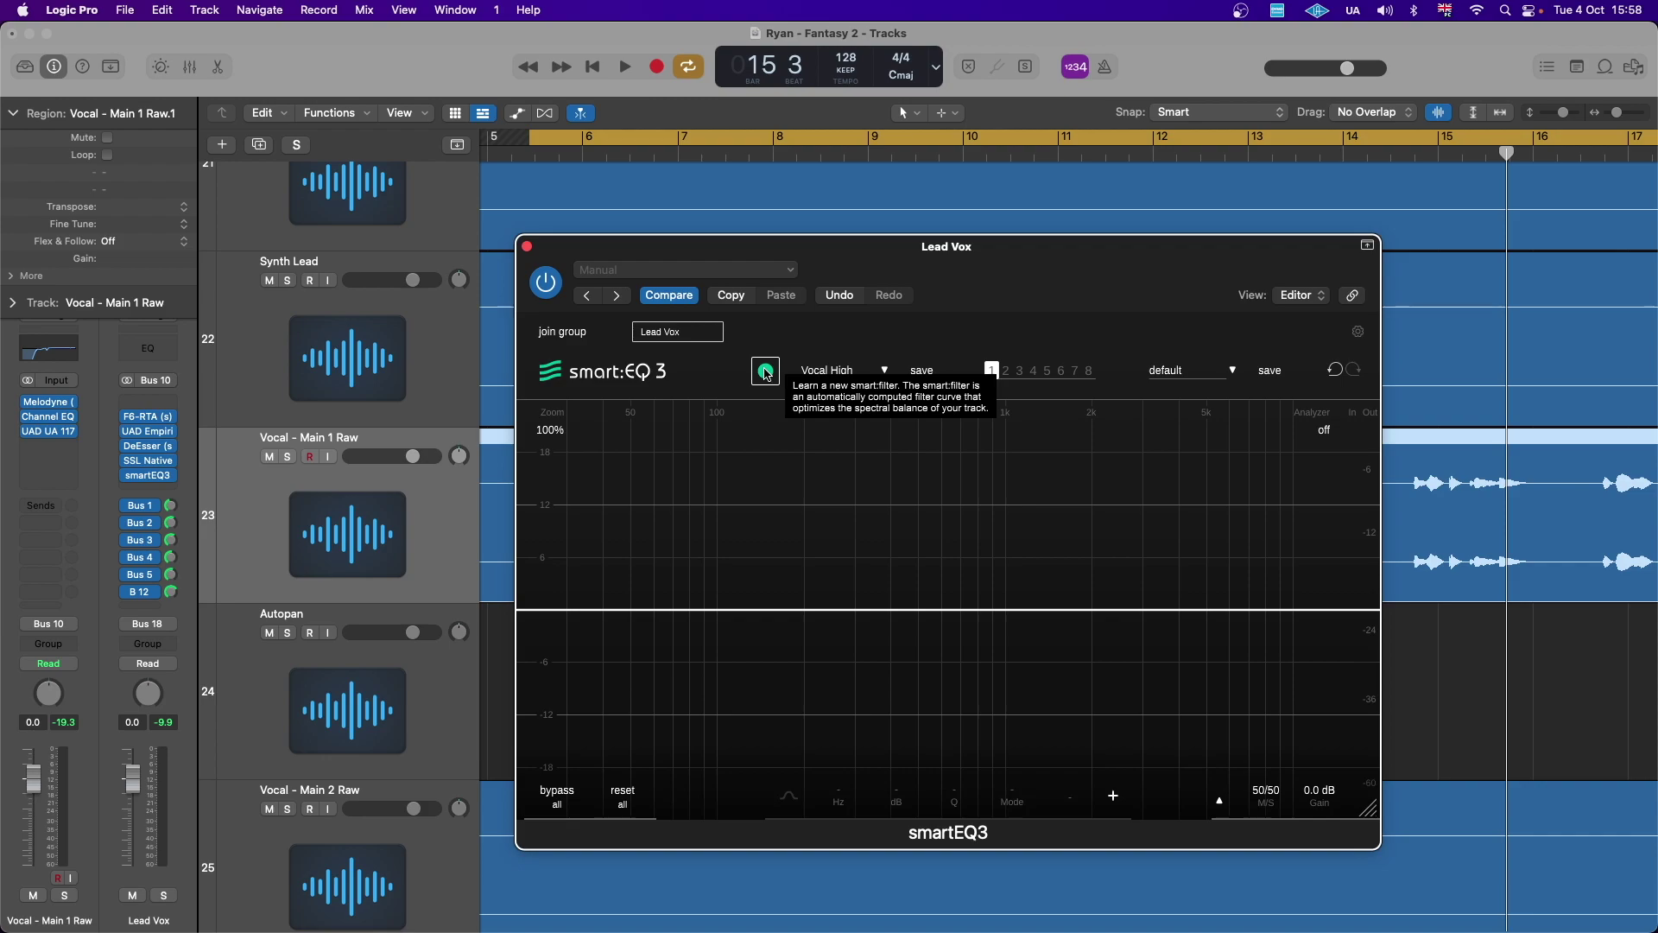
- Learn a smart filter from the playing vocal, yielding 632 Hz, strength 60.0, width 70
left_click(765, 372)
key("space")
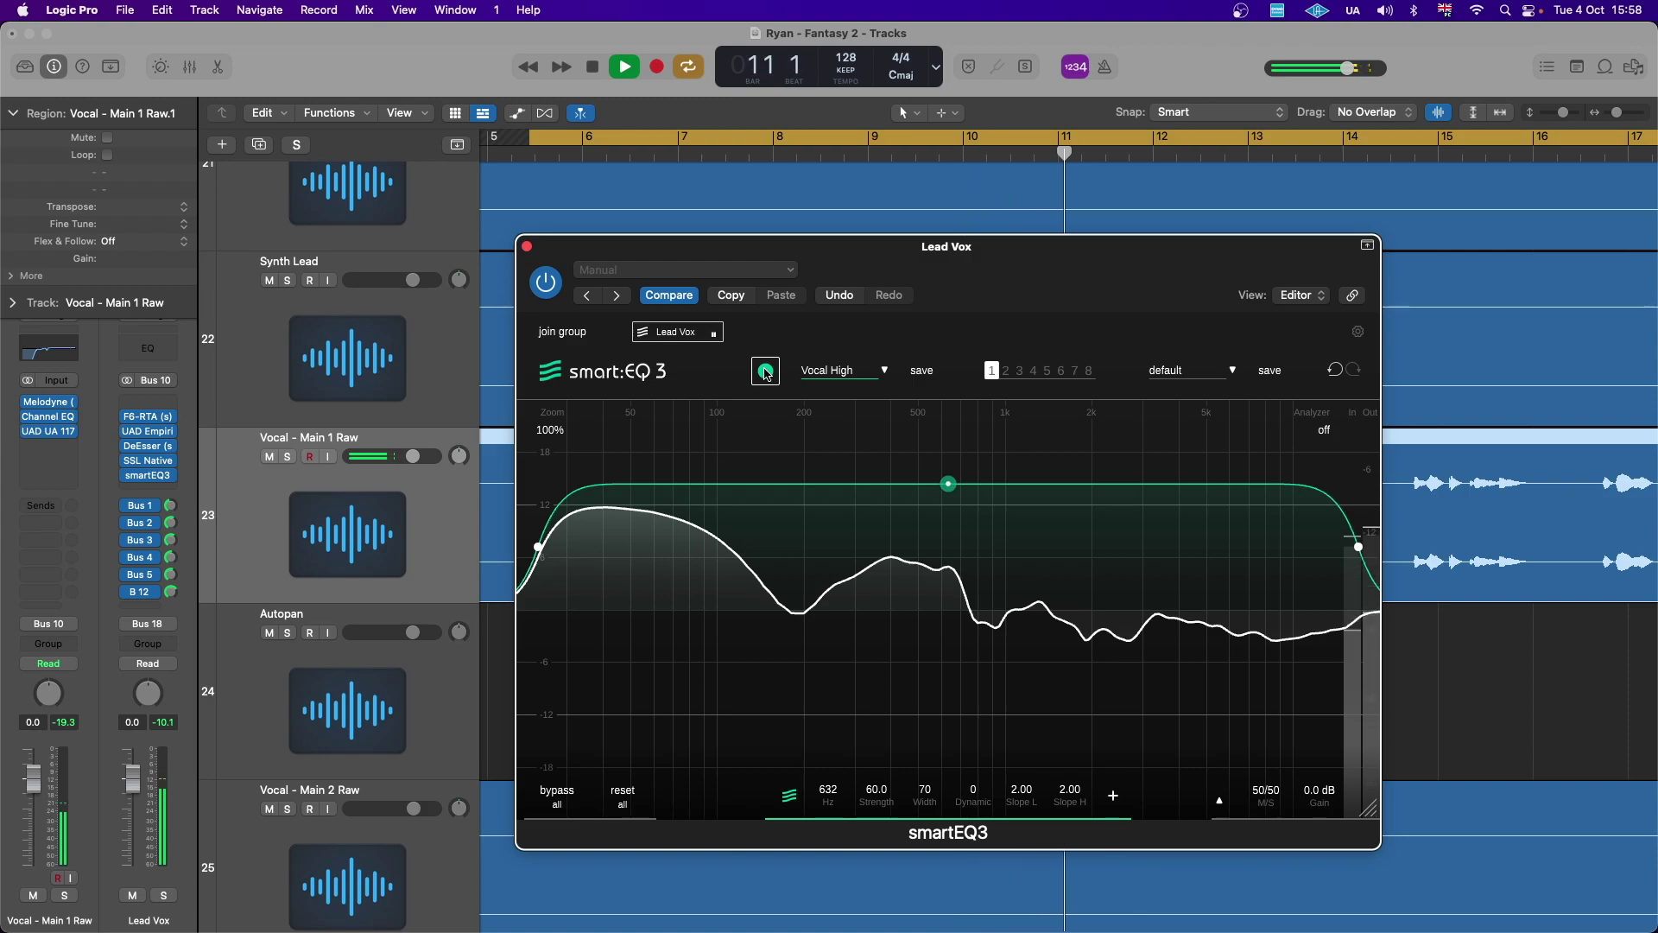
key("space")
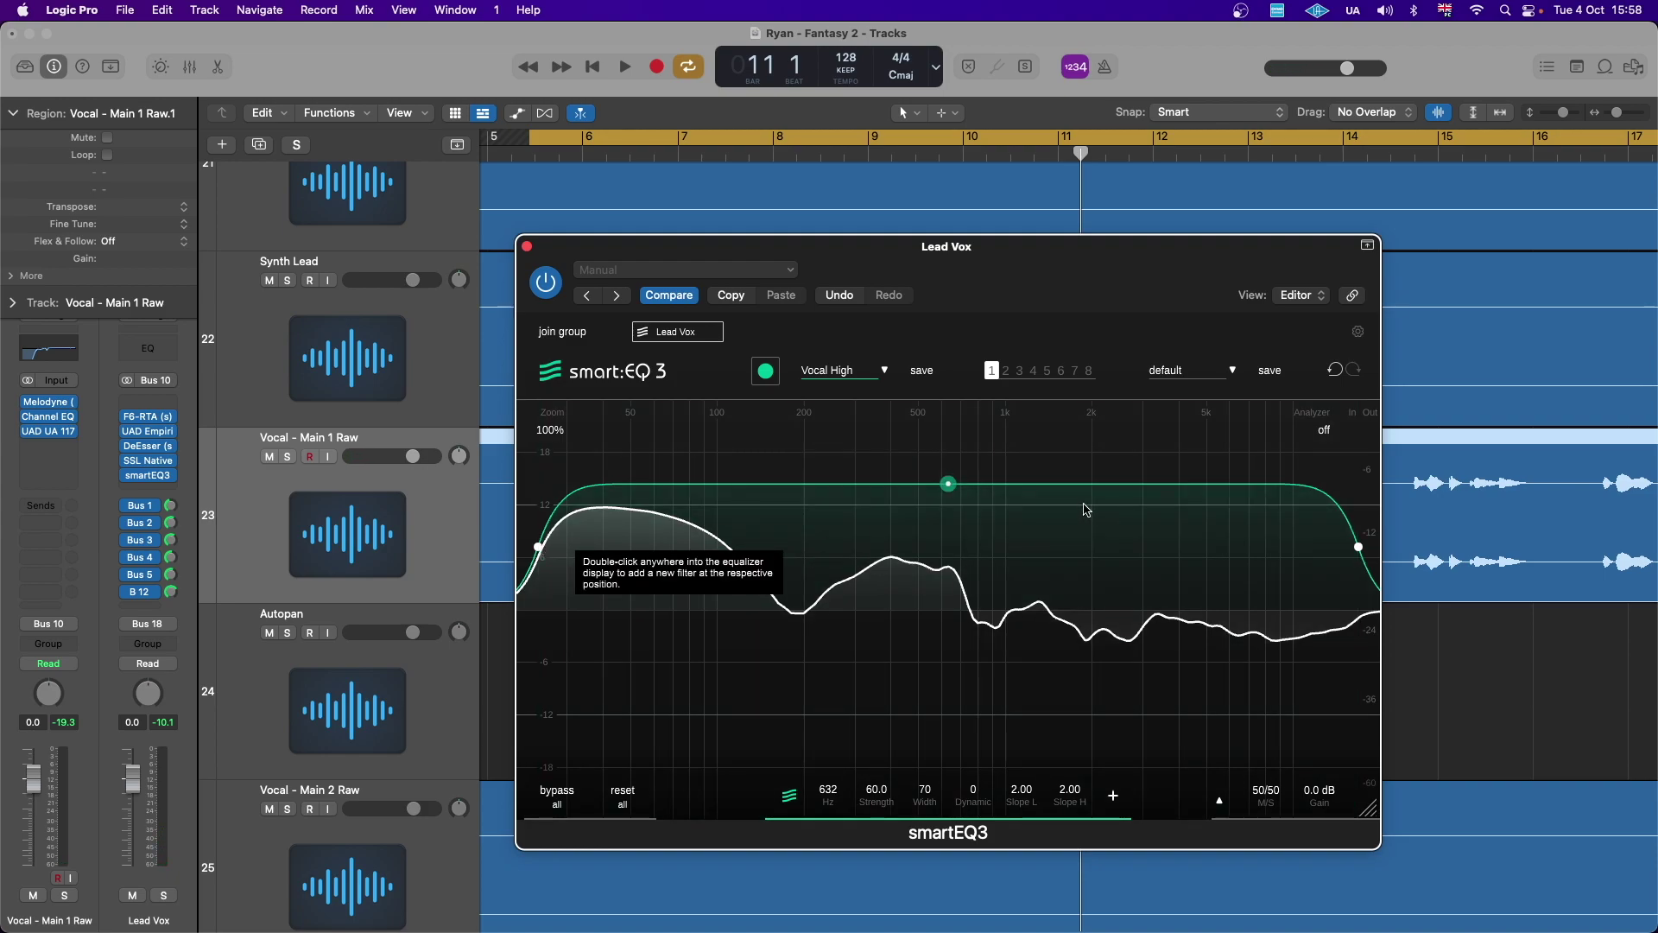
- Reshape the smart filter to strength 35 and width 17, centred at 3.0 kHz
left_click_drag(948, 483, 949, 537)
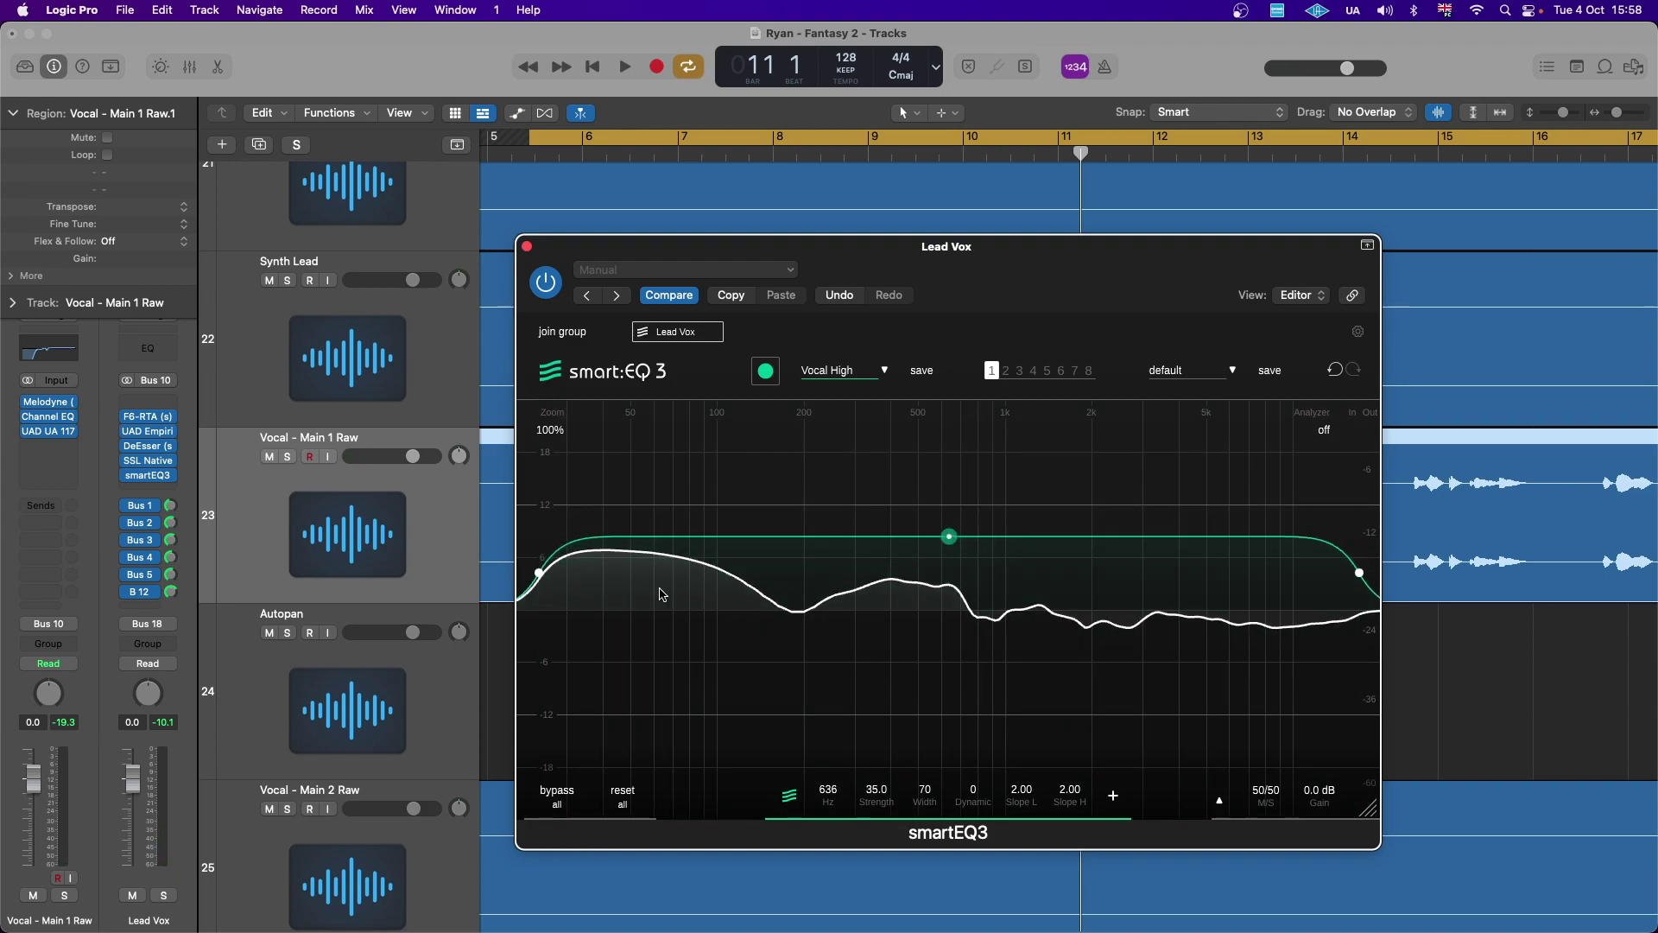
left_click_drag(550, 590, 966, 587)
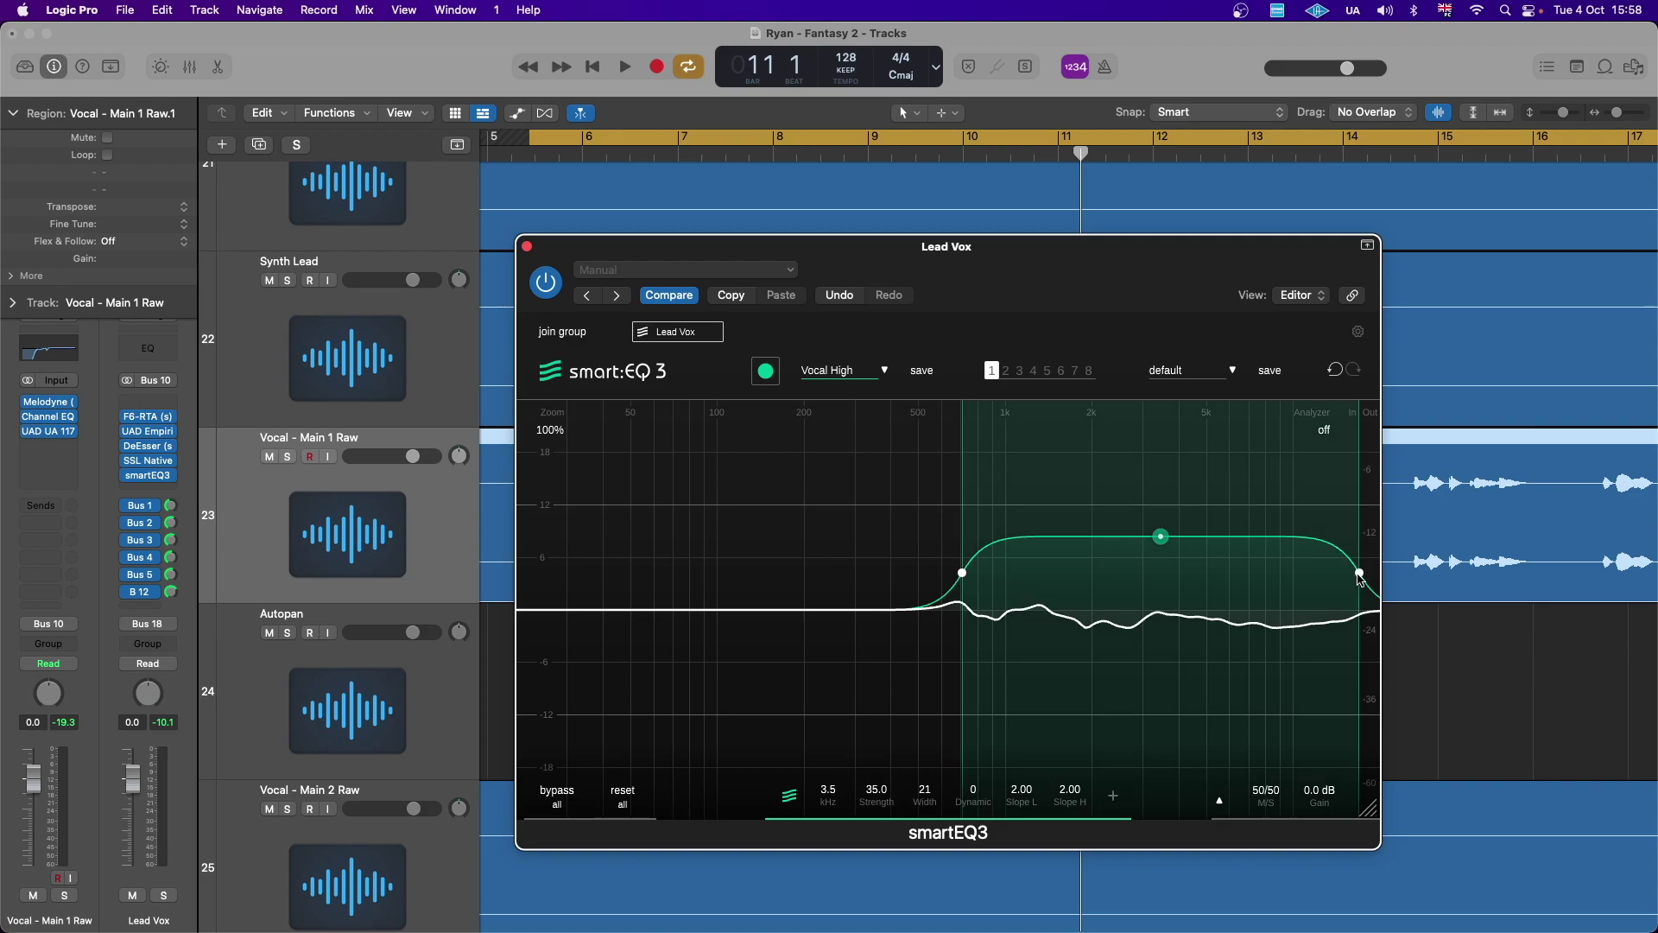
left_click_drag(1359, 575, 1325, 574)
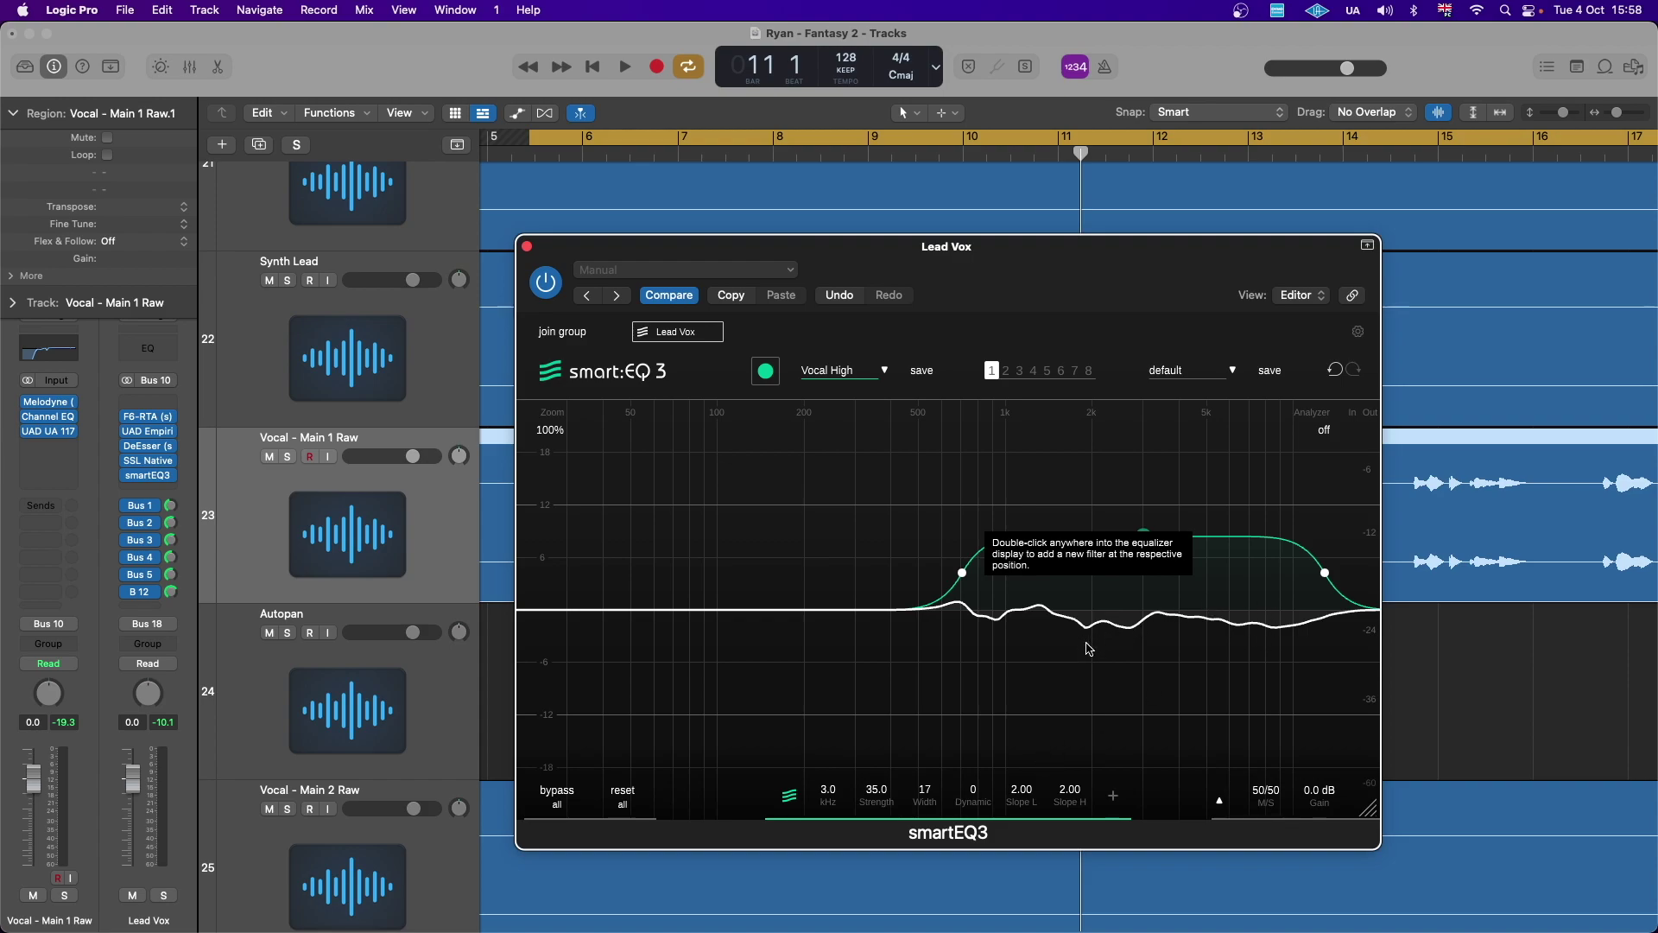
- Audition the vocal with dynamic adaptation at 100, then again with it back at 0
left_click(974, 799)
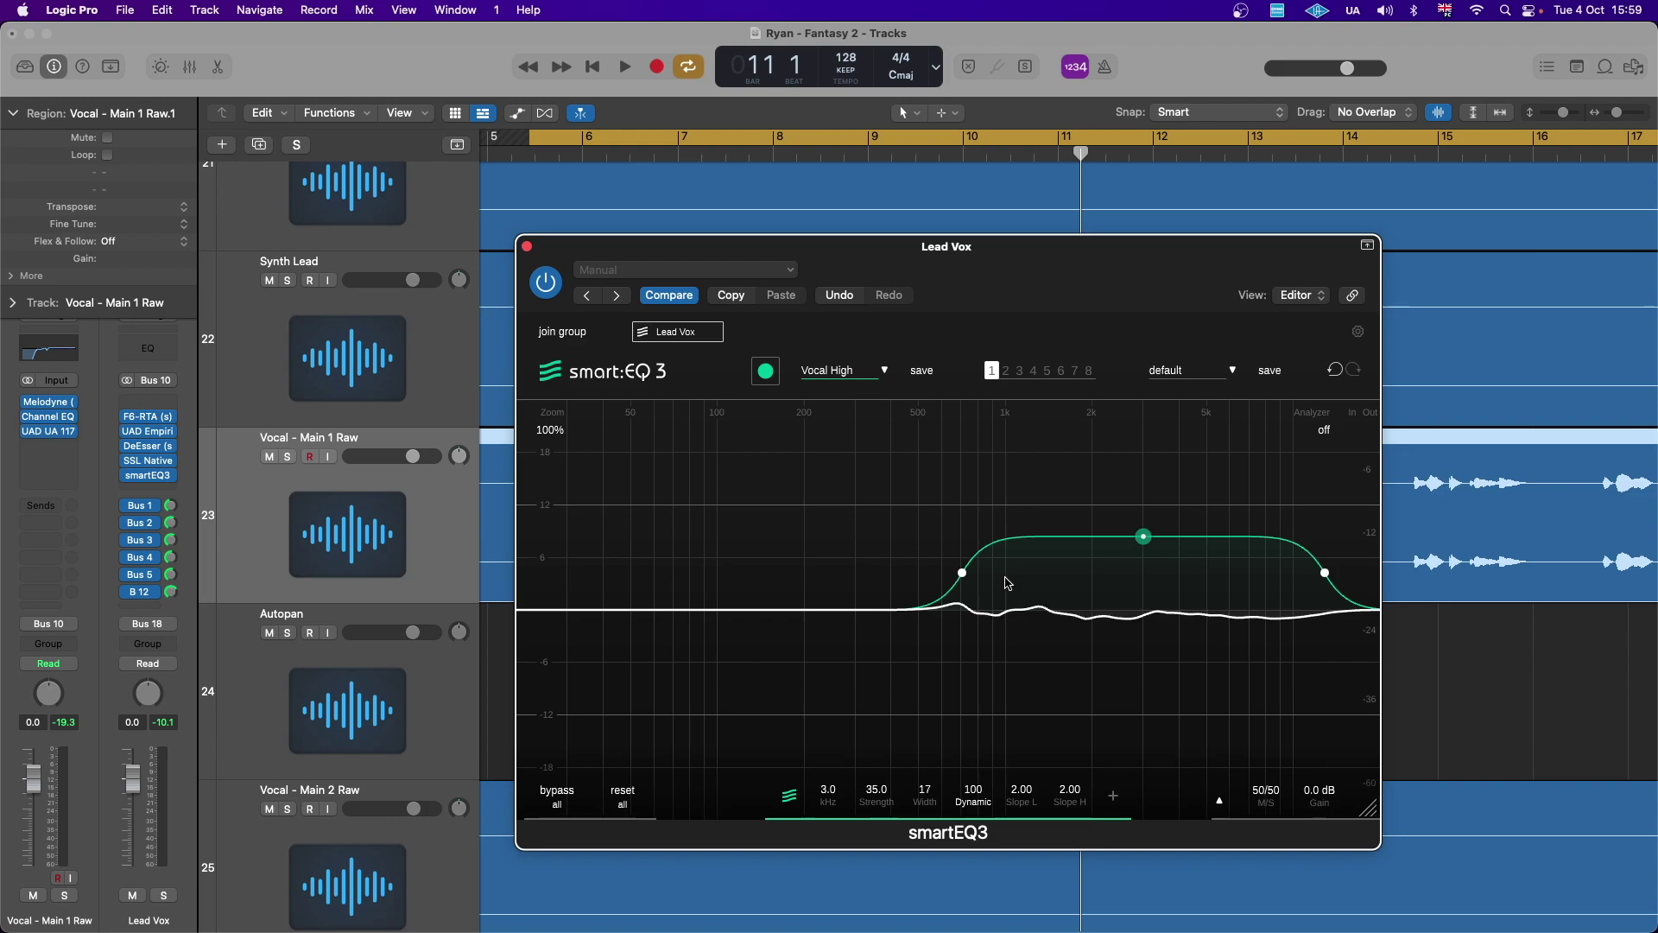
key("space")
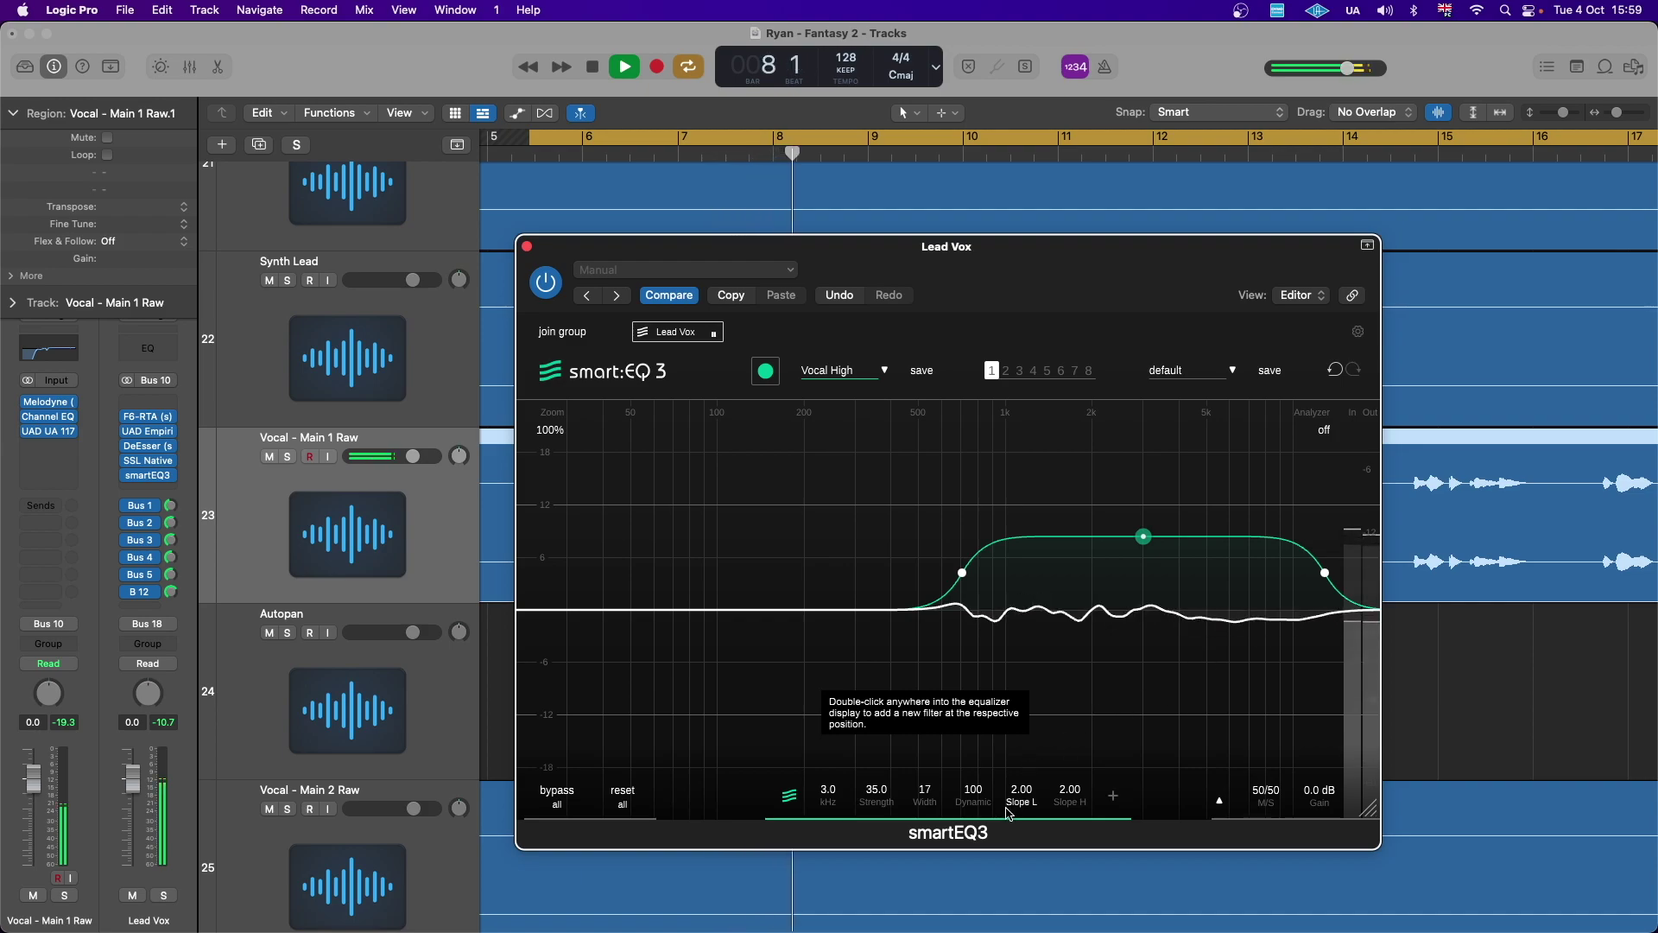
key("space")
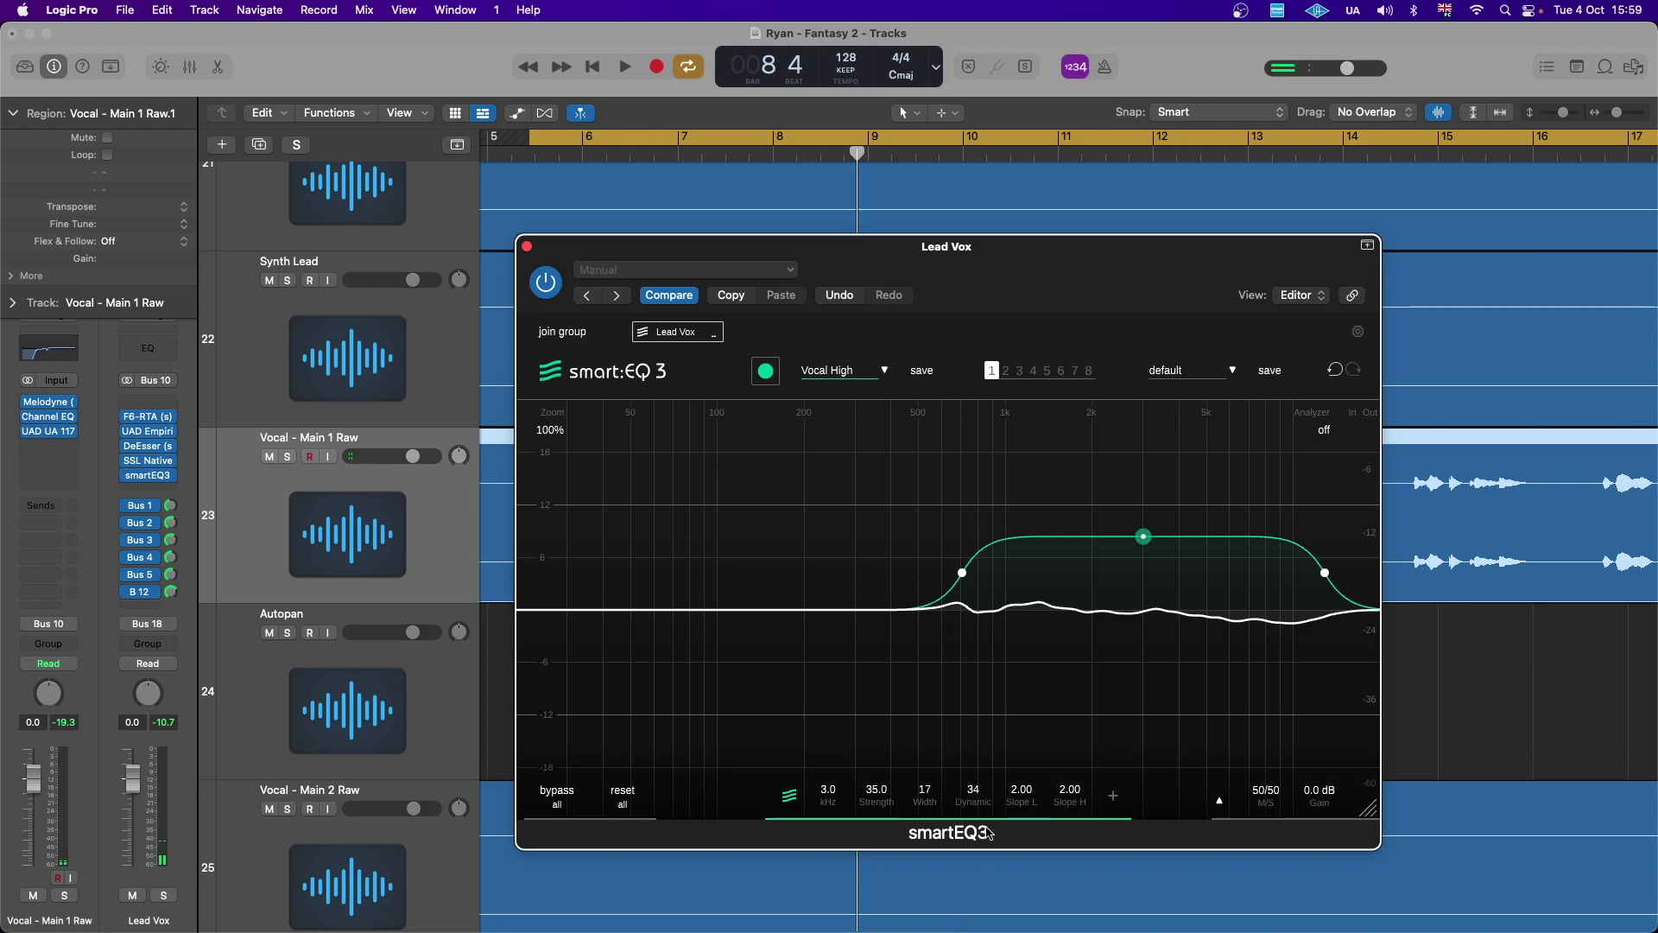
left_click_drag(978, 793, 979, 881)
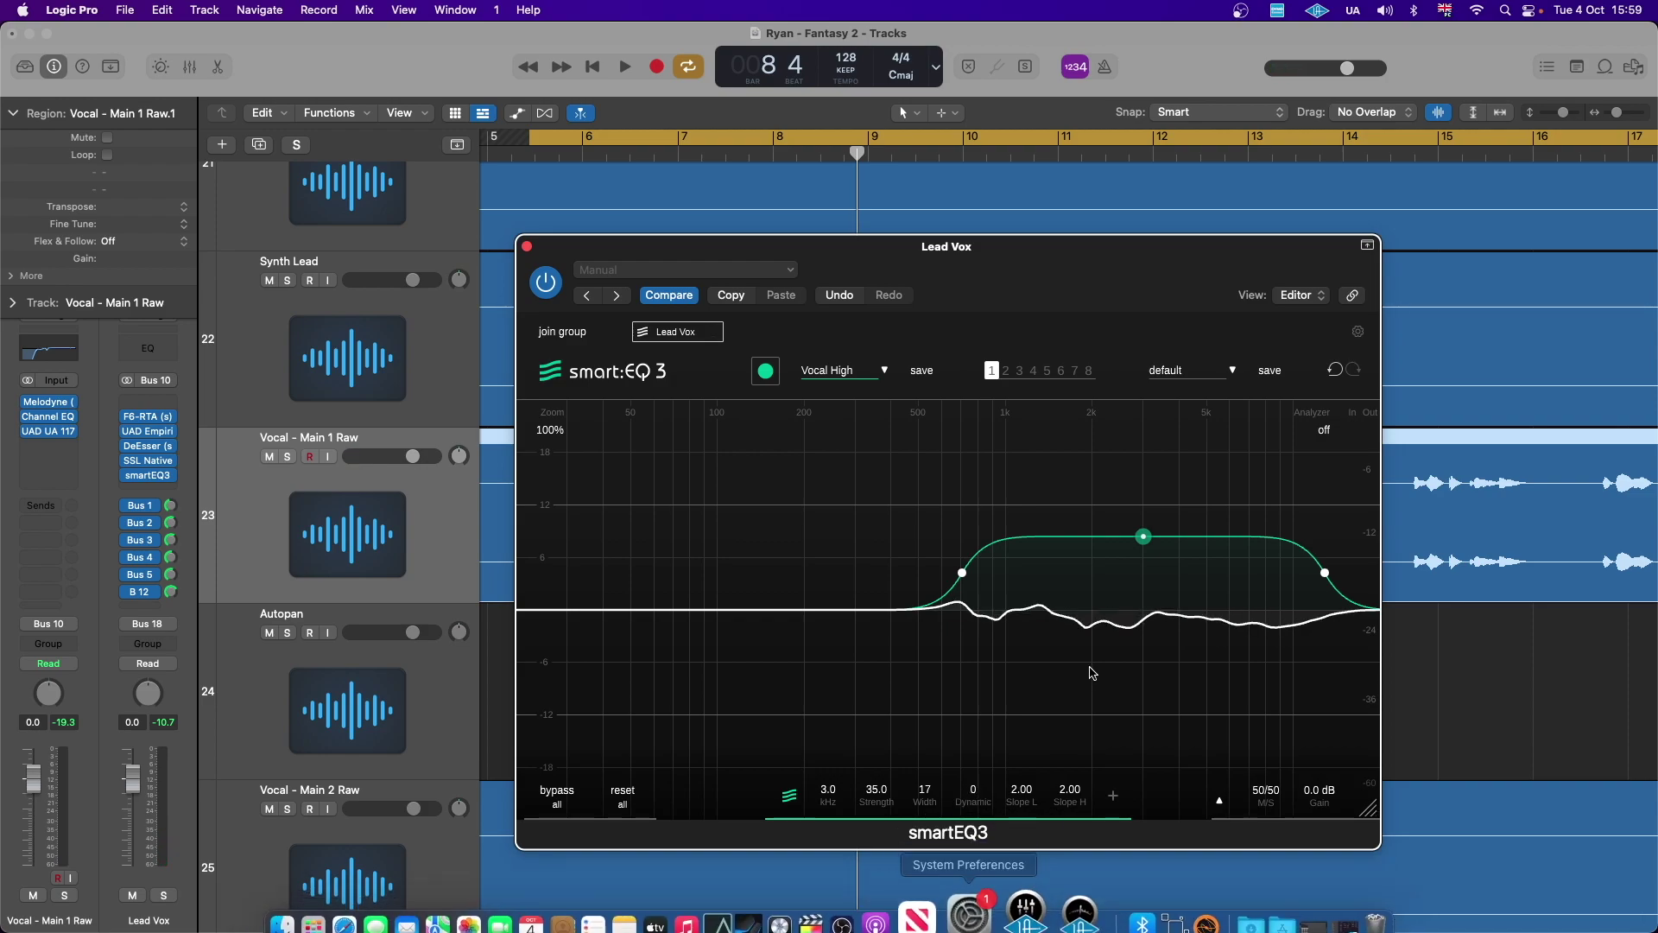
key("space")
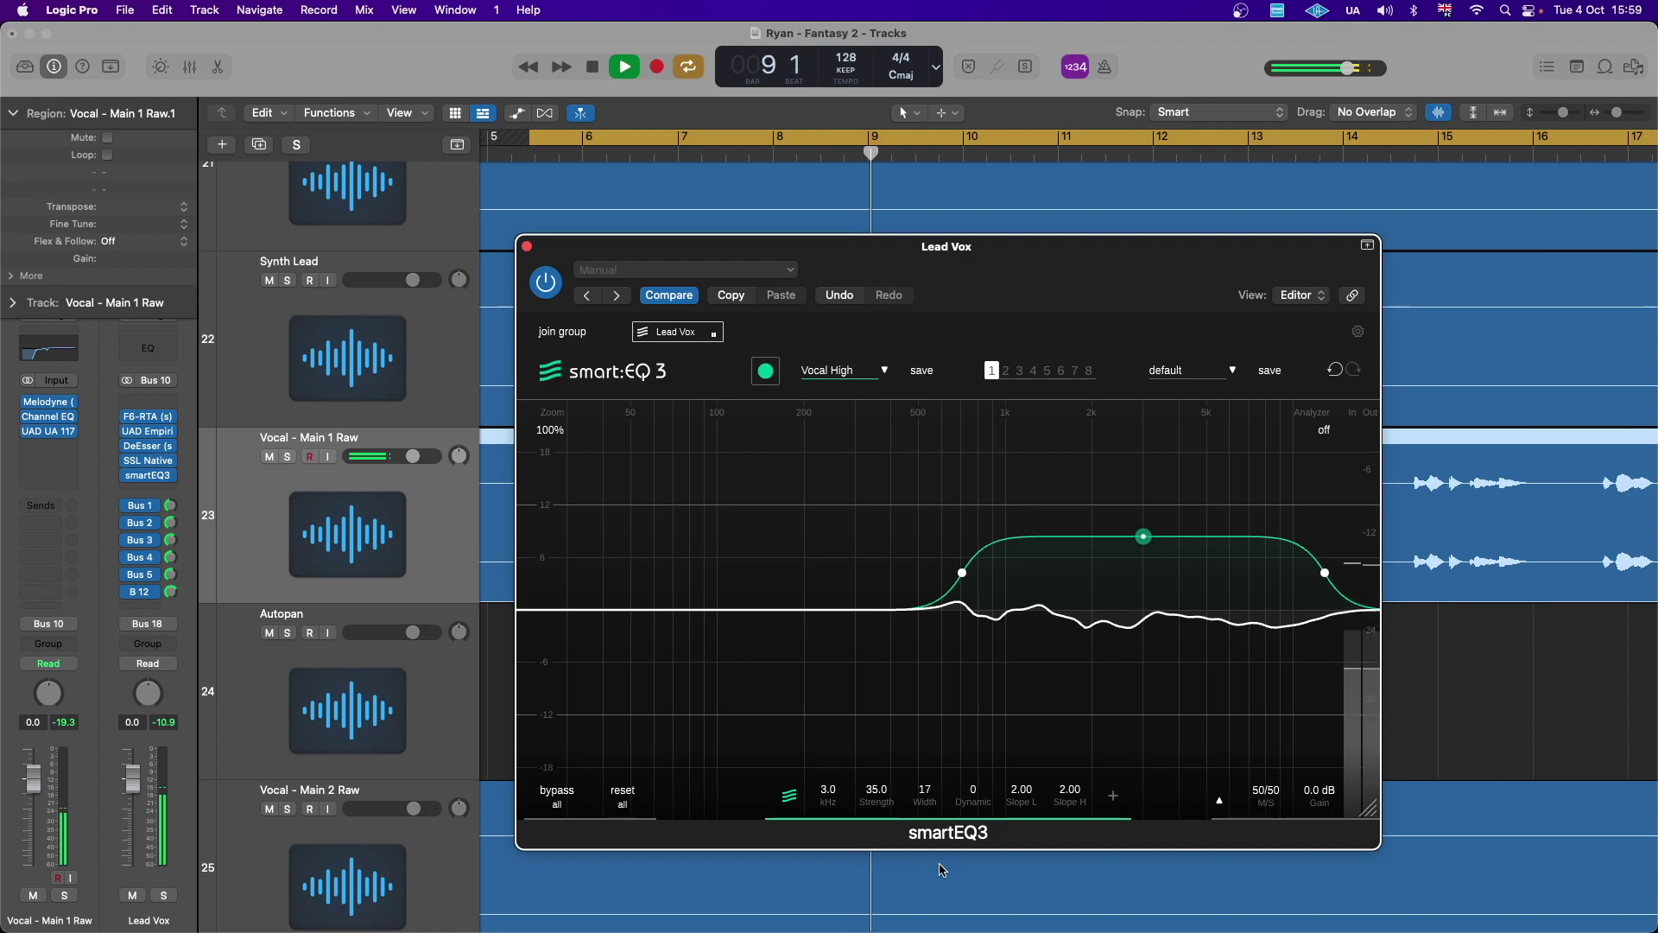
key("space")
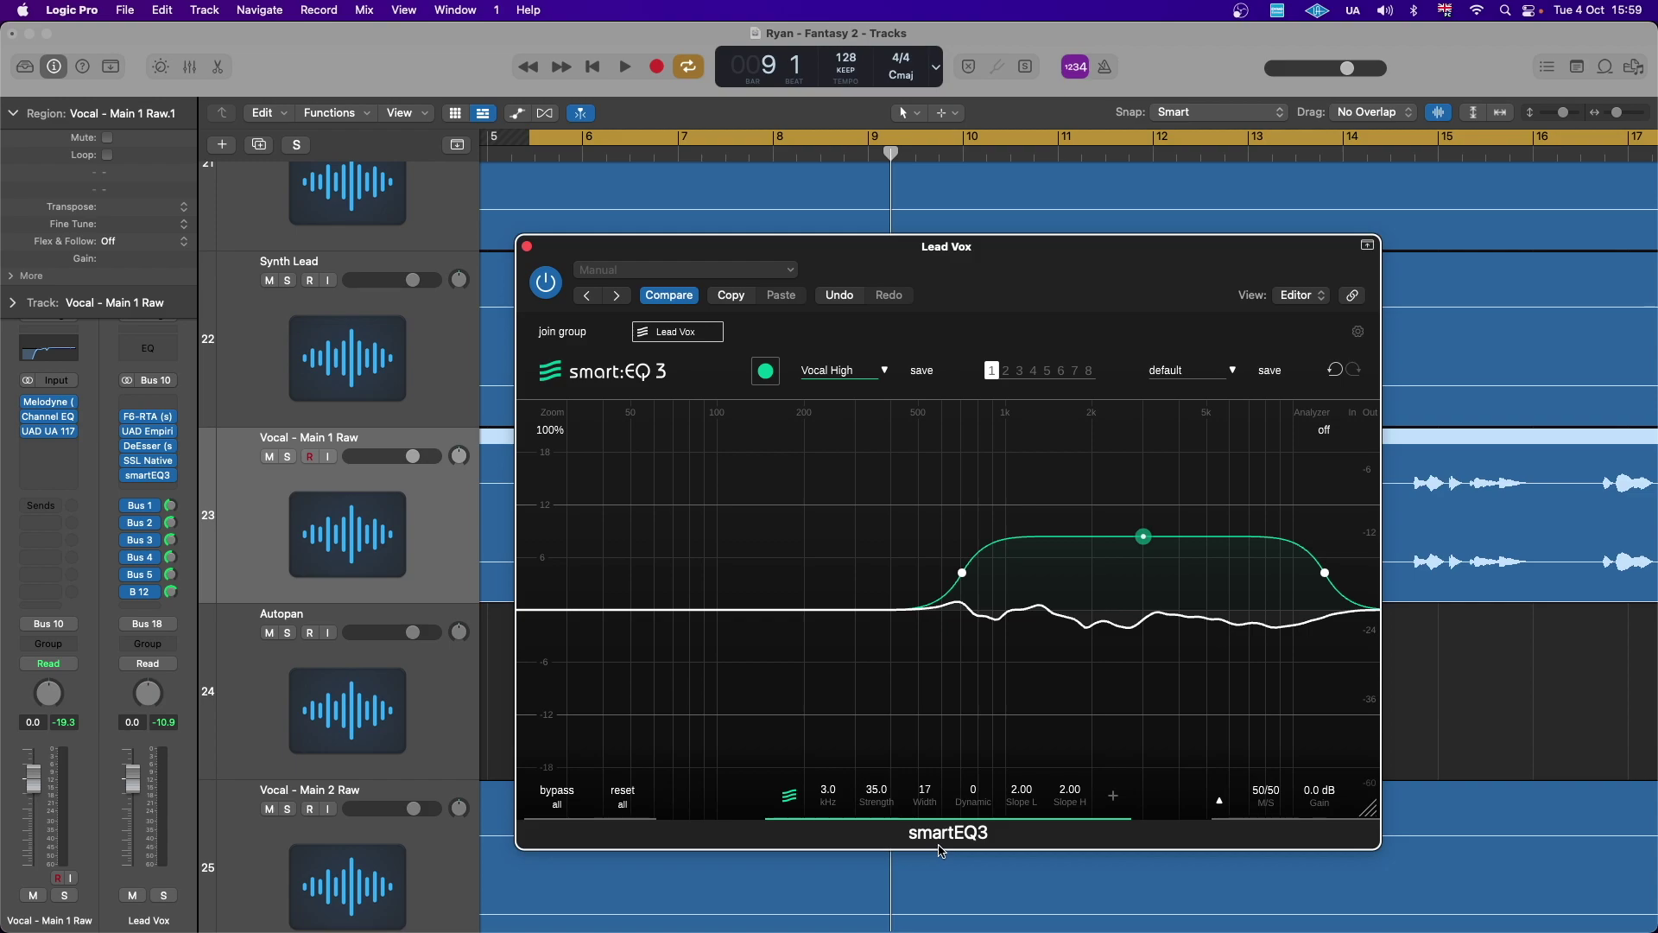
- Set dynamic to 100 and widen the filter to 2.8 kHz, width 19, comparing against bypass
left_click(975, 794)
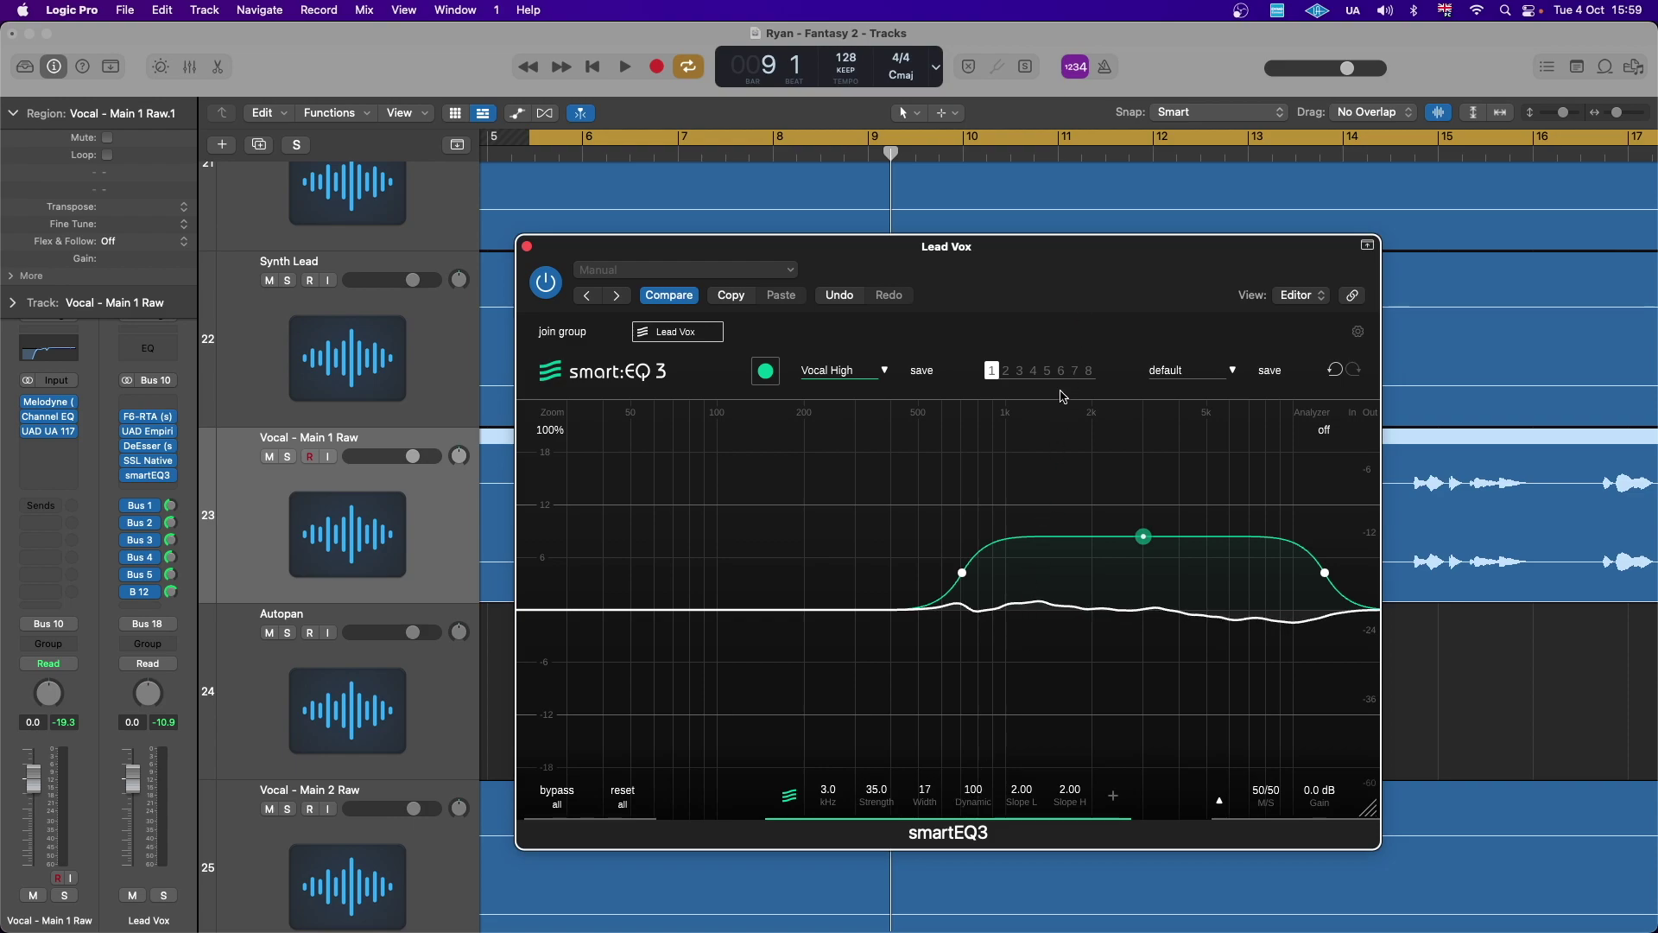
key("space")
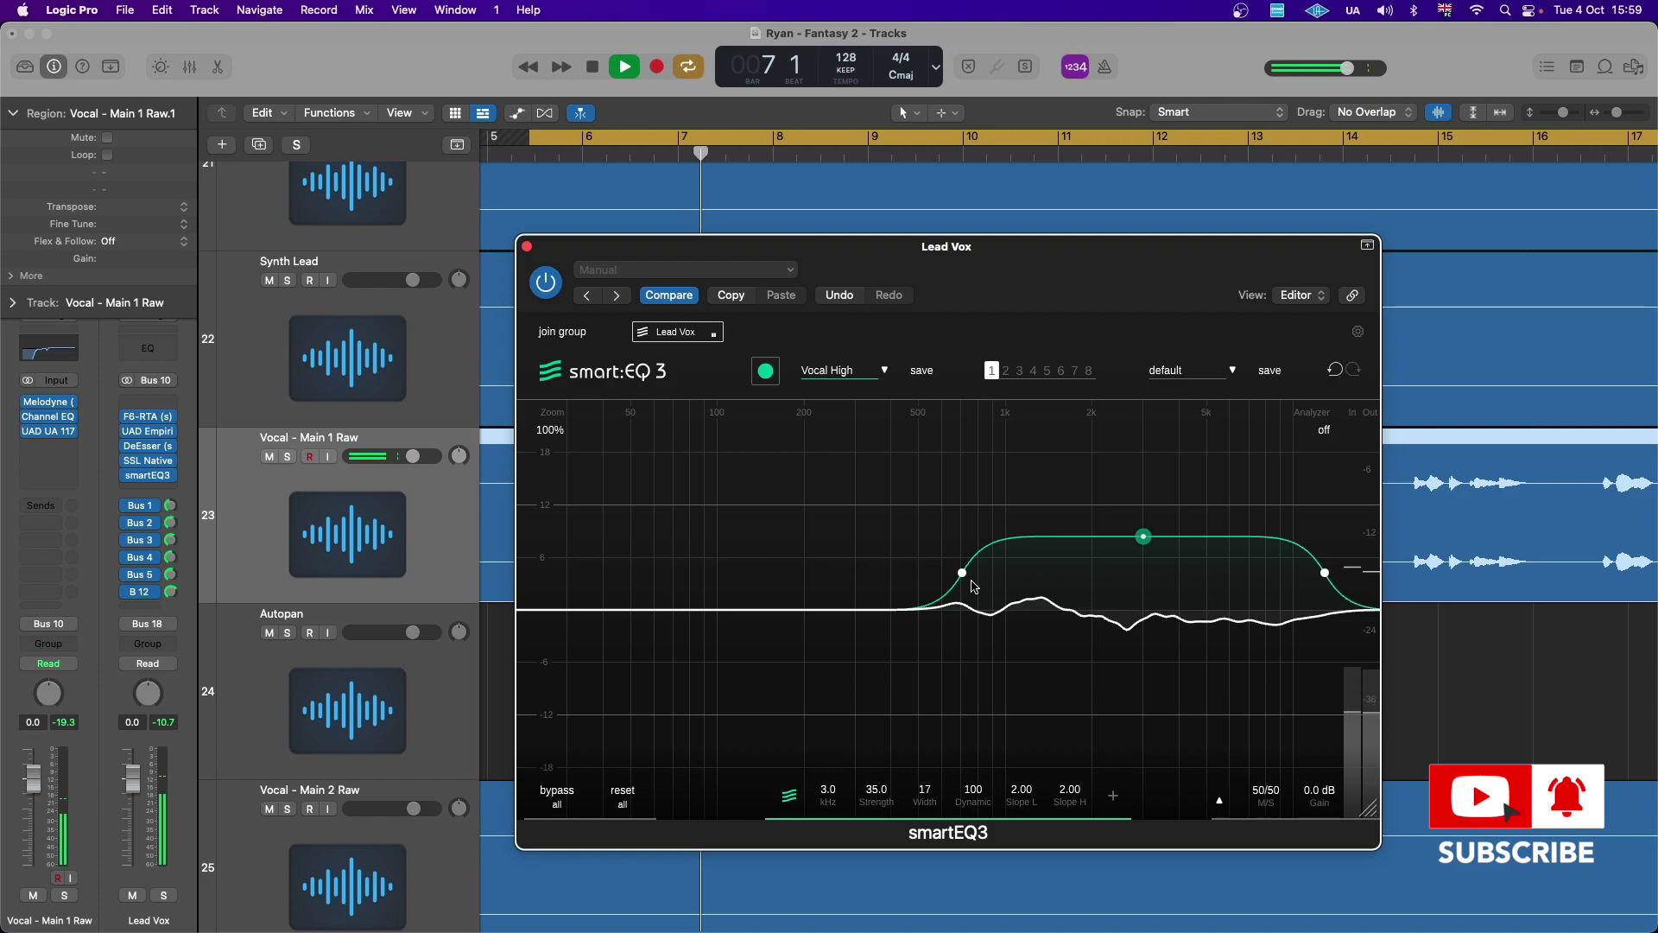
left_click_drag(971, 581, 942, 577)
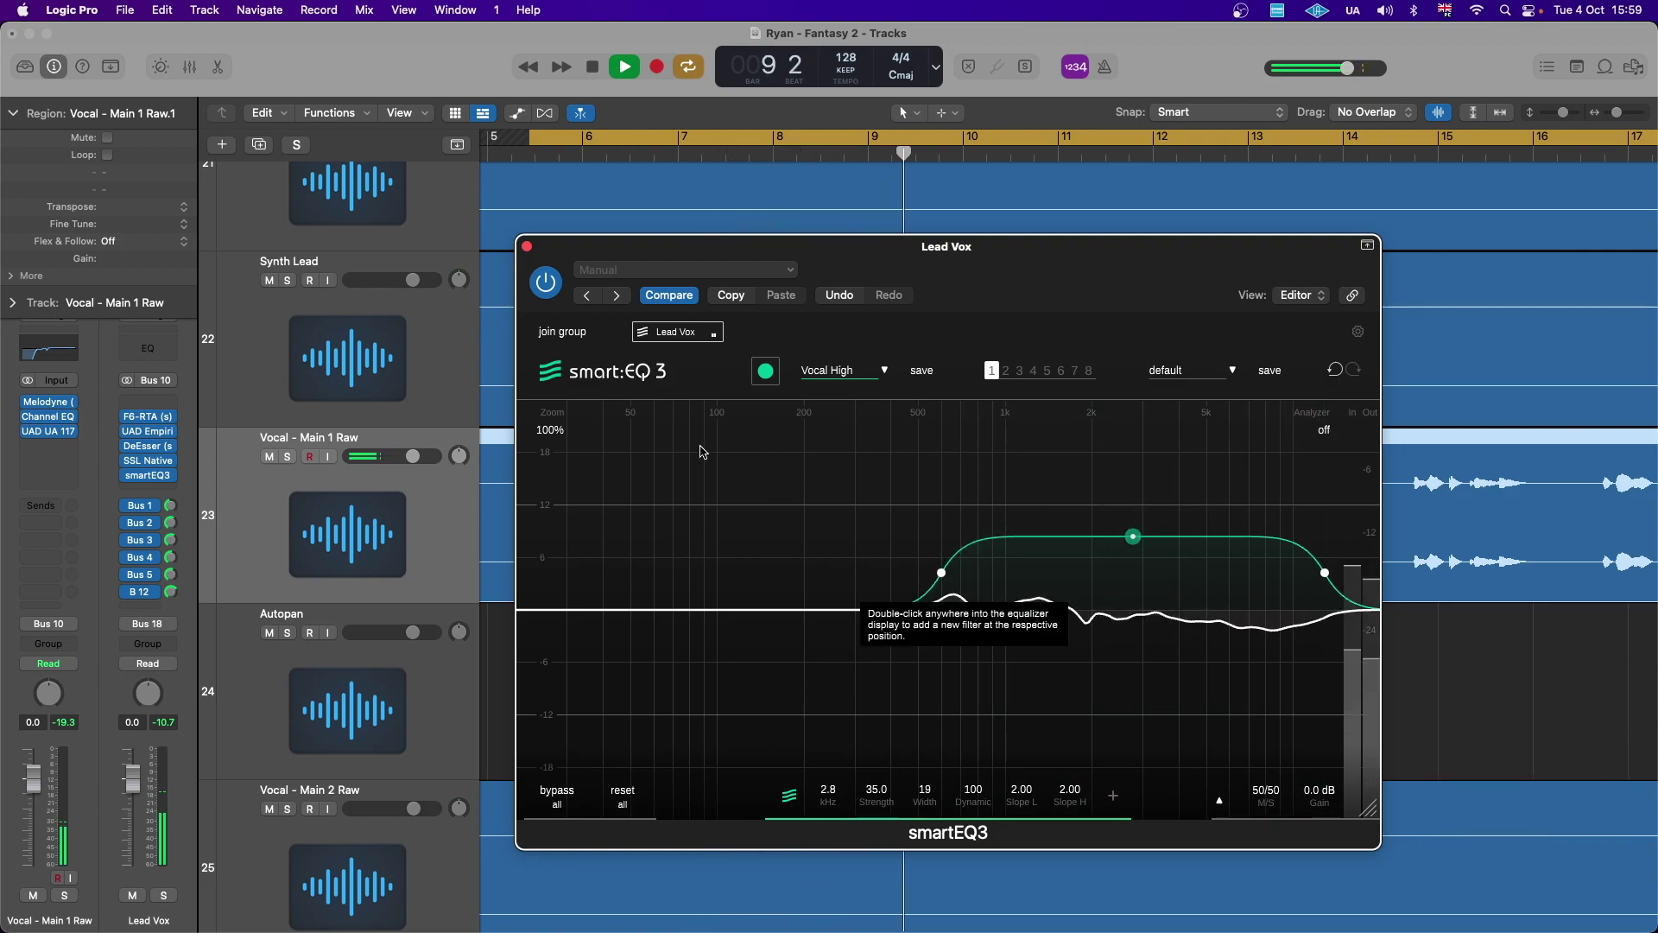
left_click(544, 282)
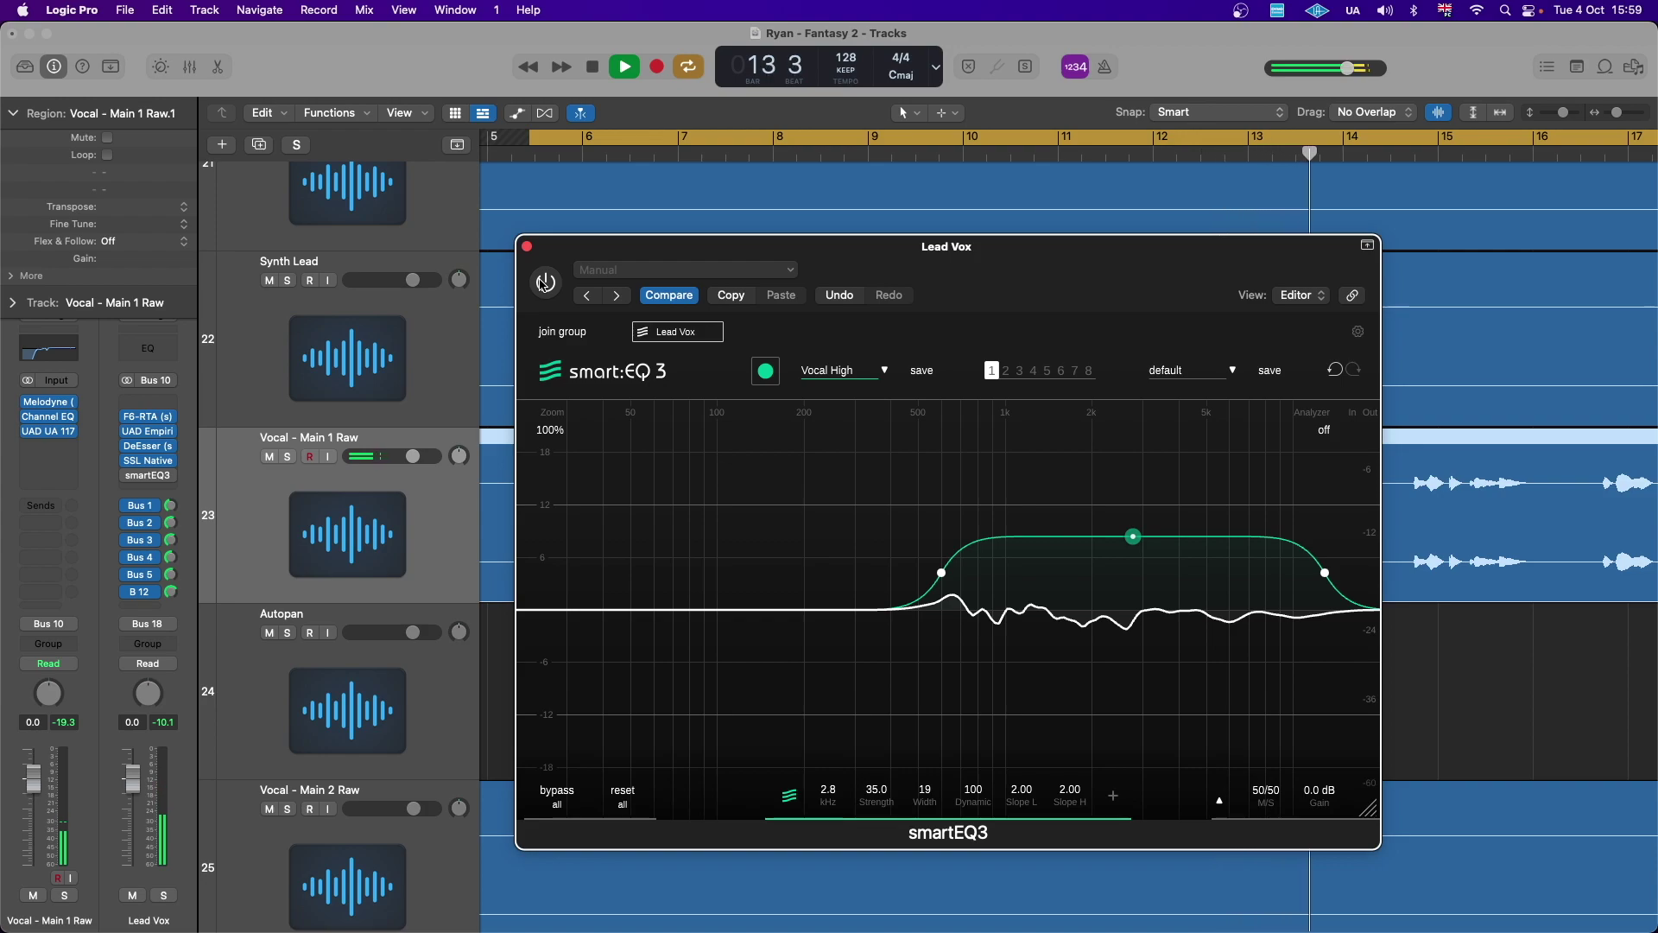
left_click(545, 282)
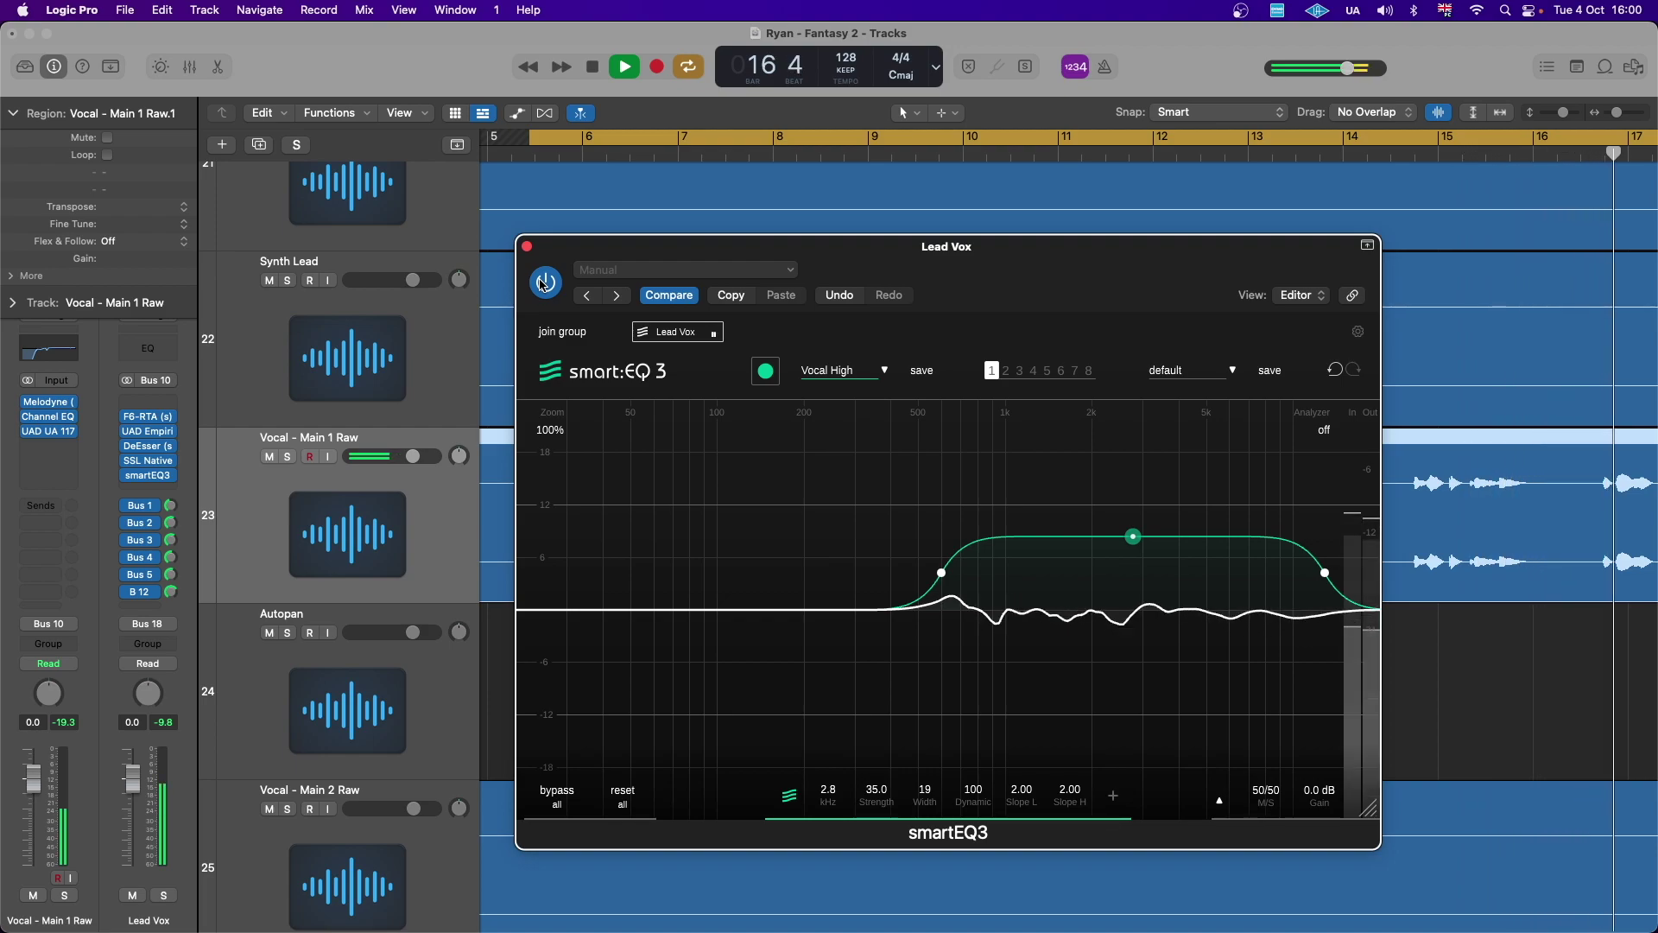
key("space")
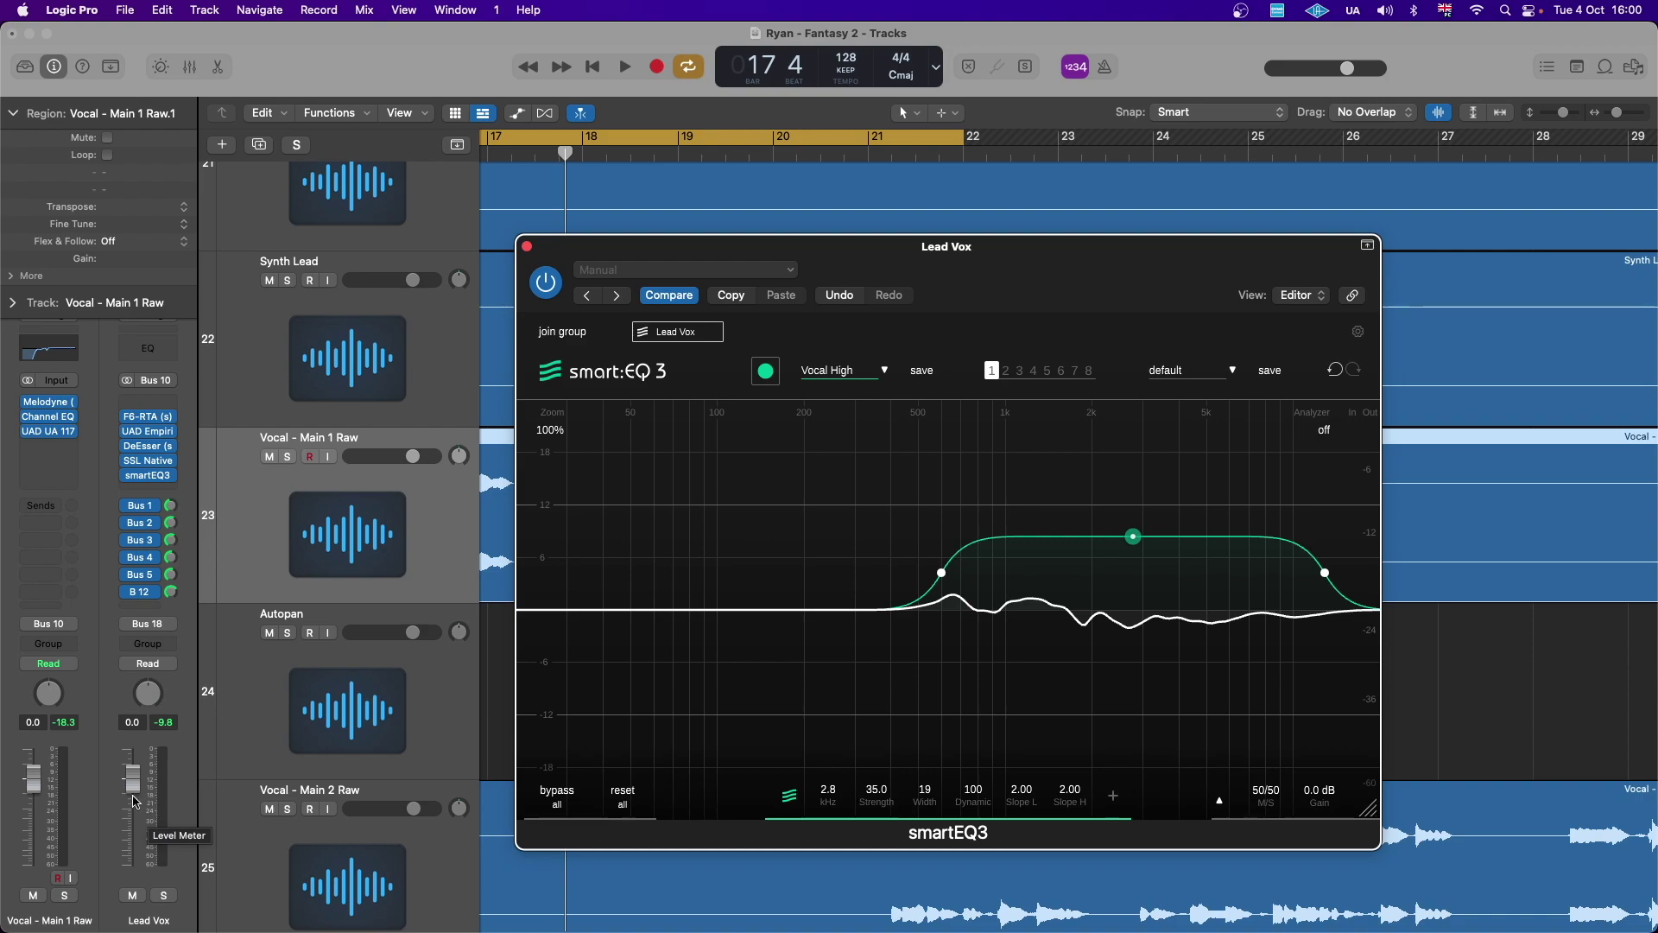
- Raise the Lead Vox fader to 1.5 dB and play the vocal with smart:EQ 3 bypassed and re-enabled
left_click_drag(134, 781, 136, 775)
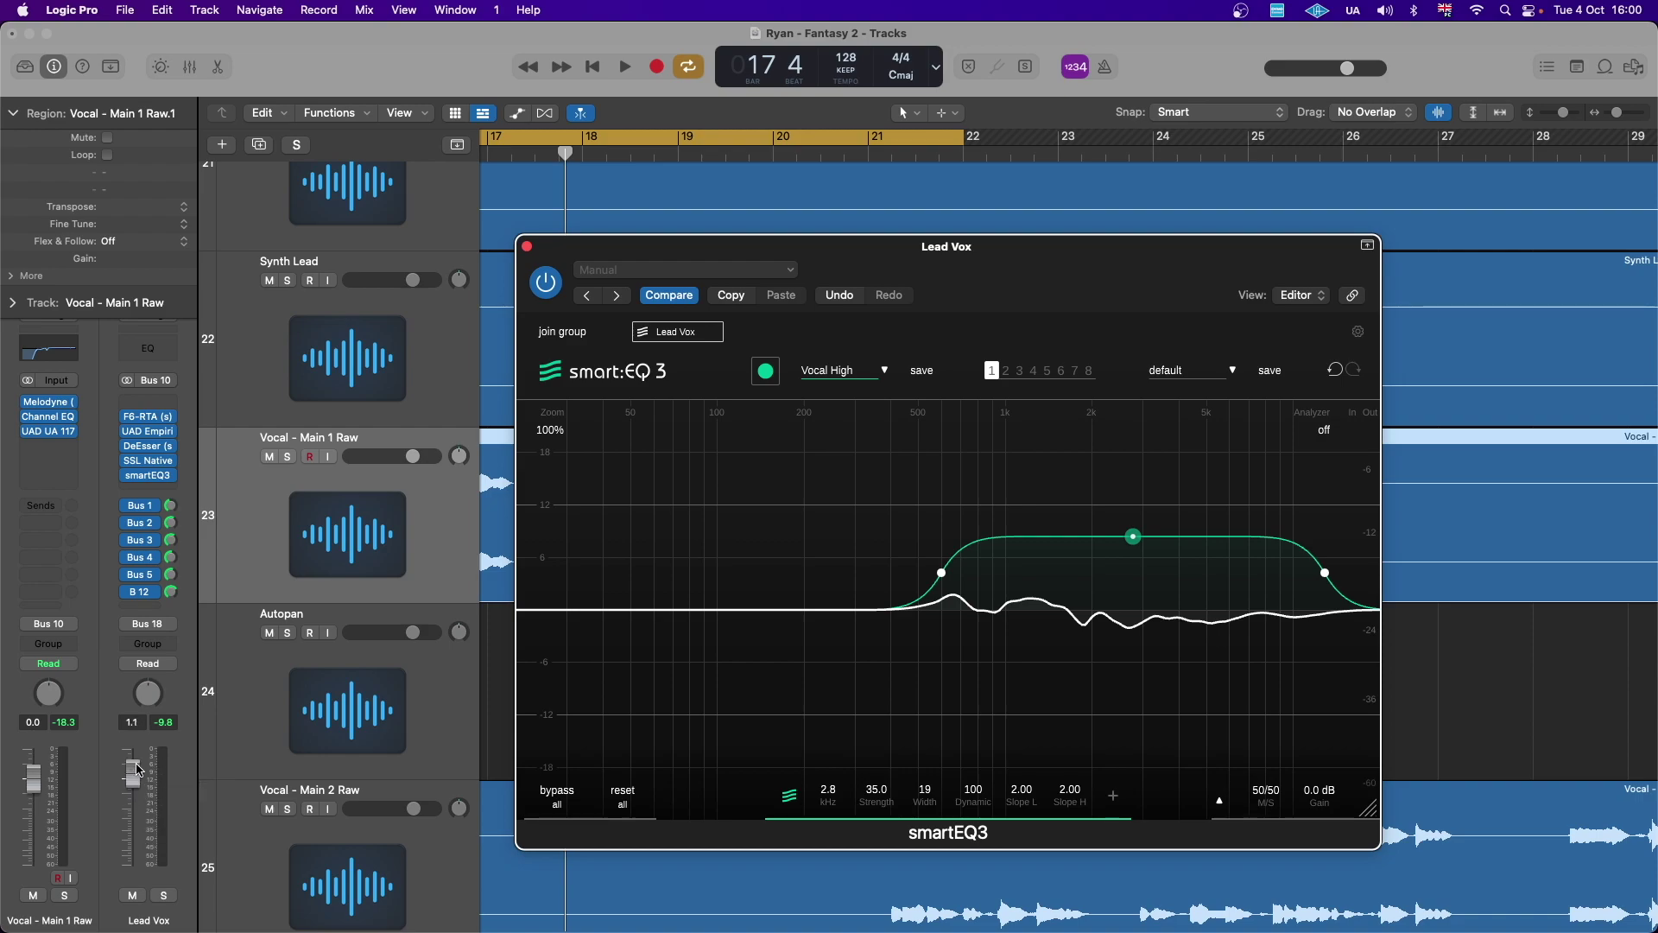
left_click(359, 549)
key("space")
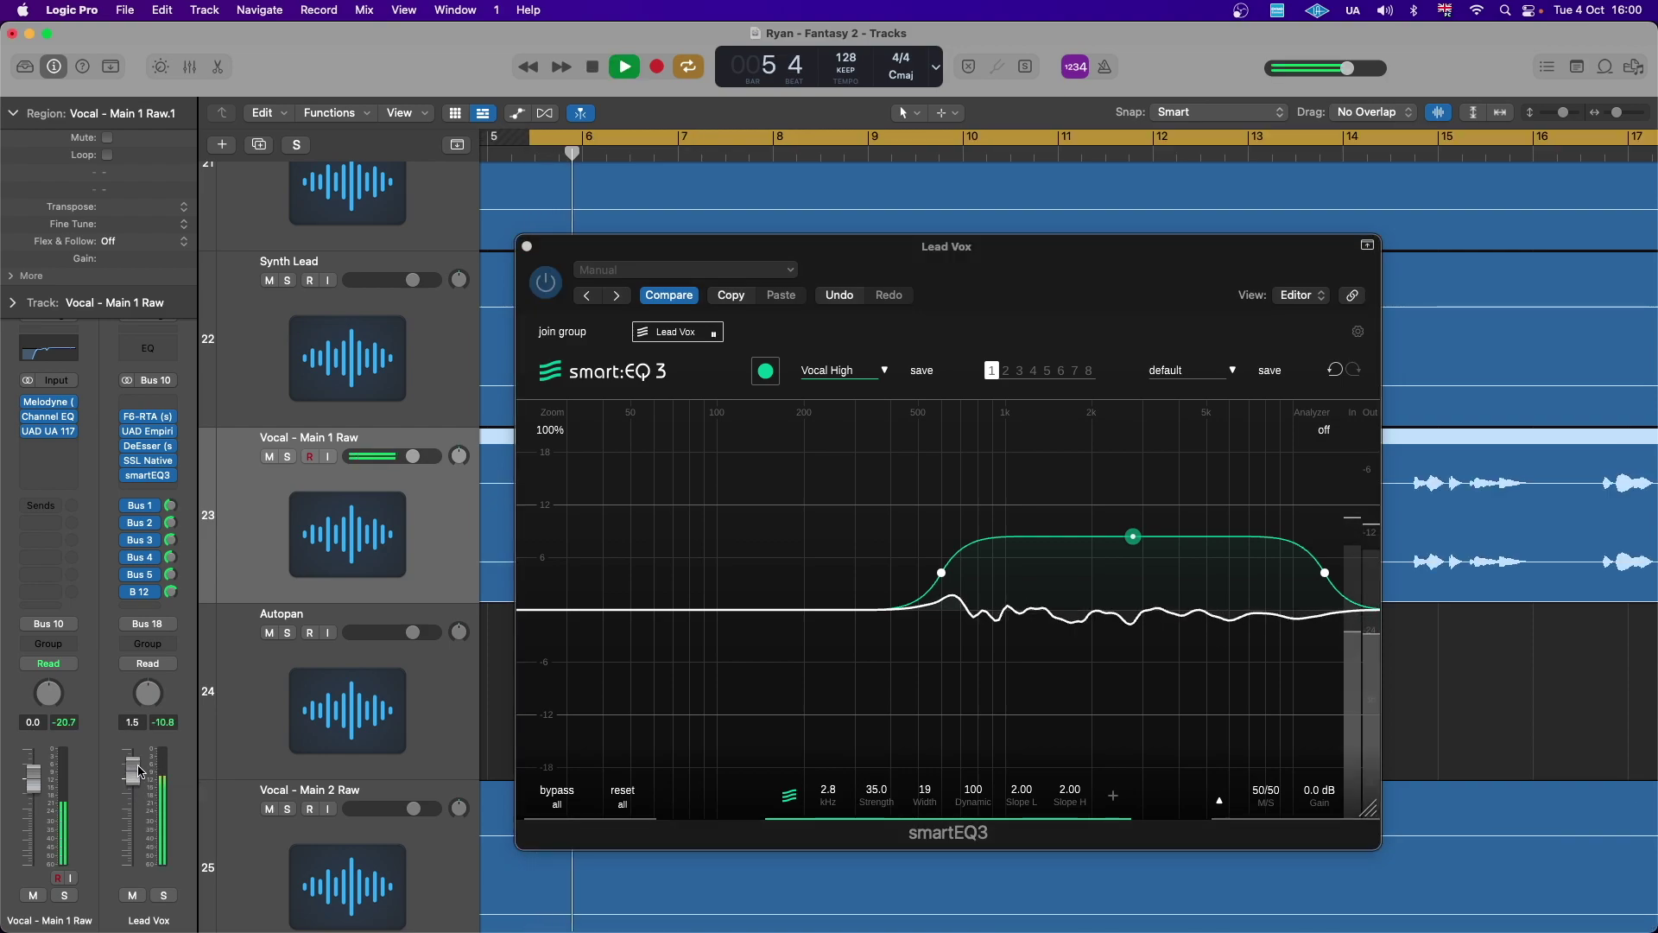
left_click(547, 285)
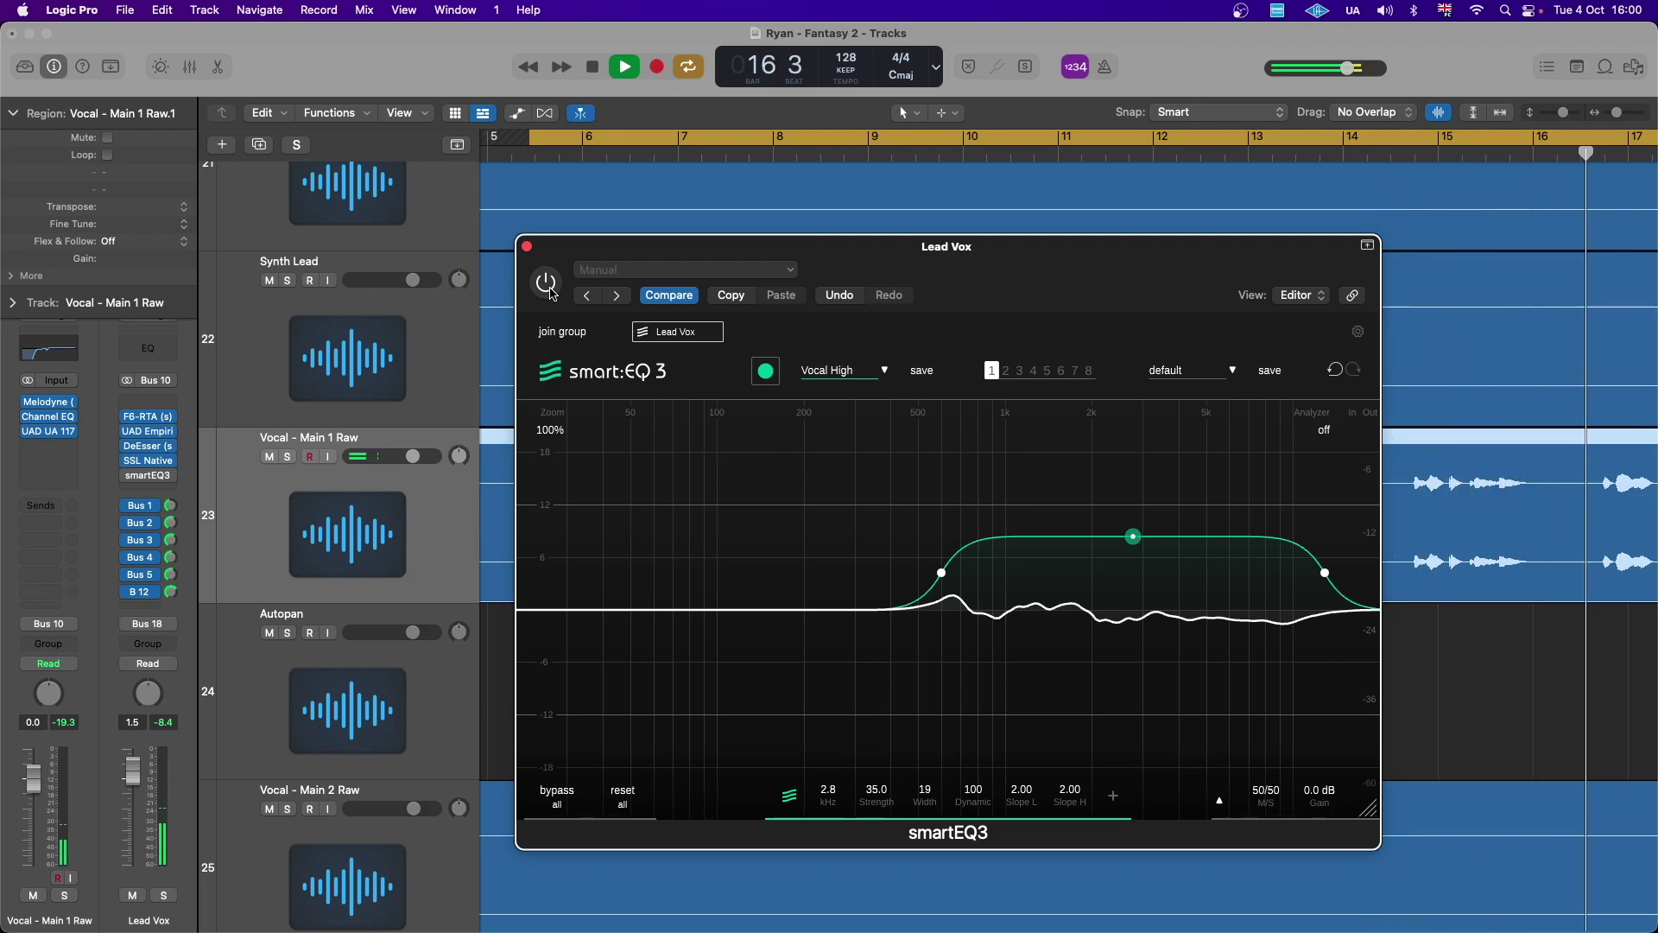
left_click(548, 285)
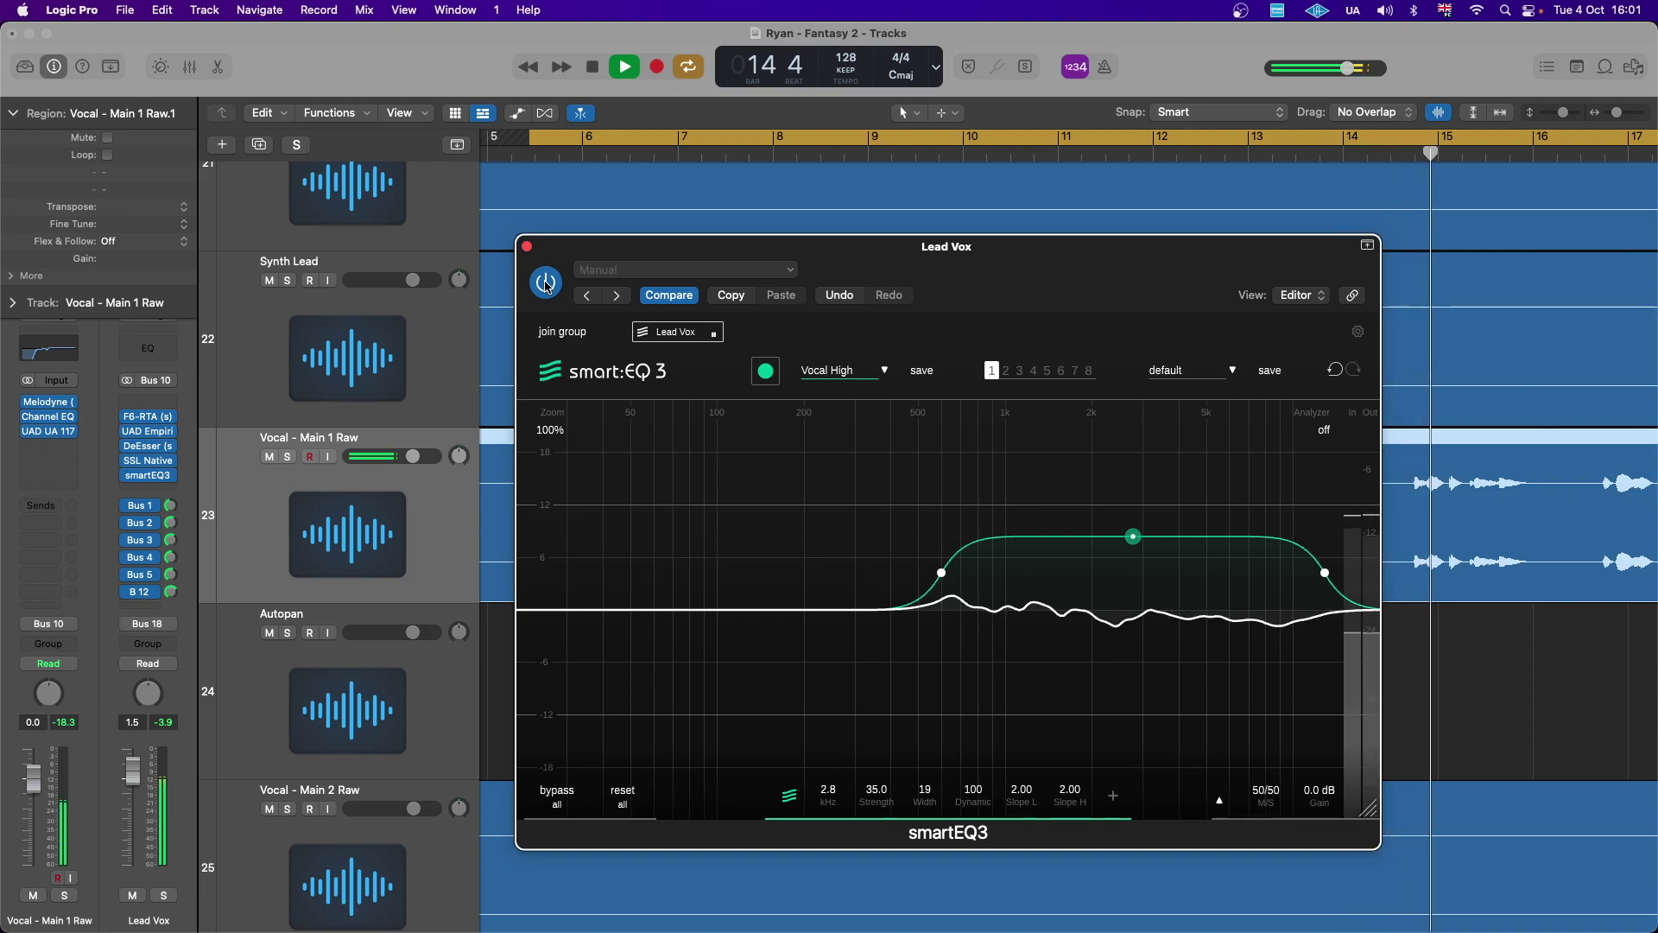
key("space")
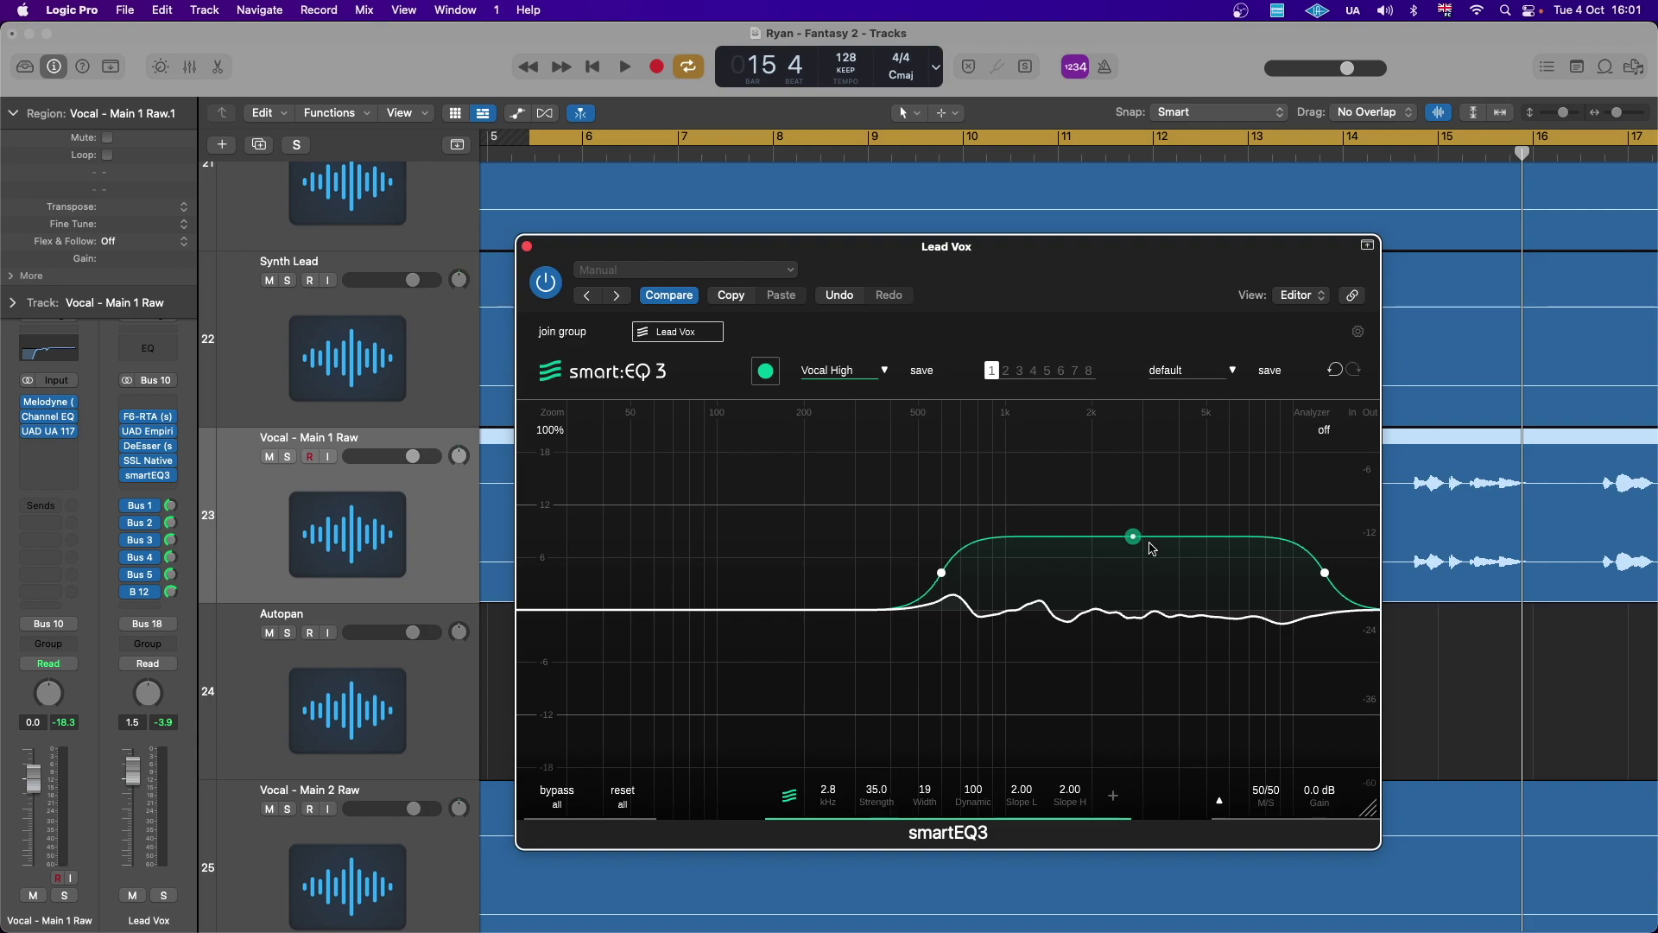
- Move the smart filter to 3.2 kHz and widen it to 20, leaving strength at 35
mouse_move(1152, 549)
left_mouse_down()
mouse_move(1151, 444)
mouse_move(1140, 540)
left_mouse_up()
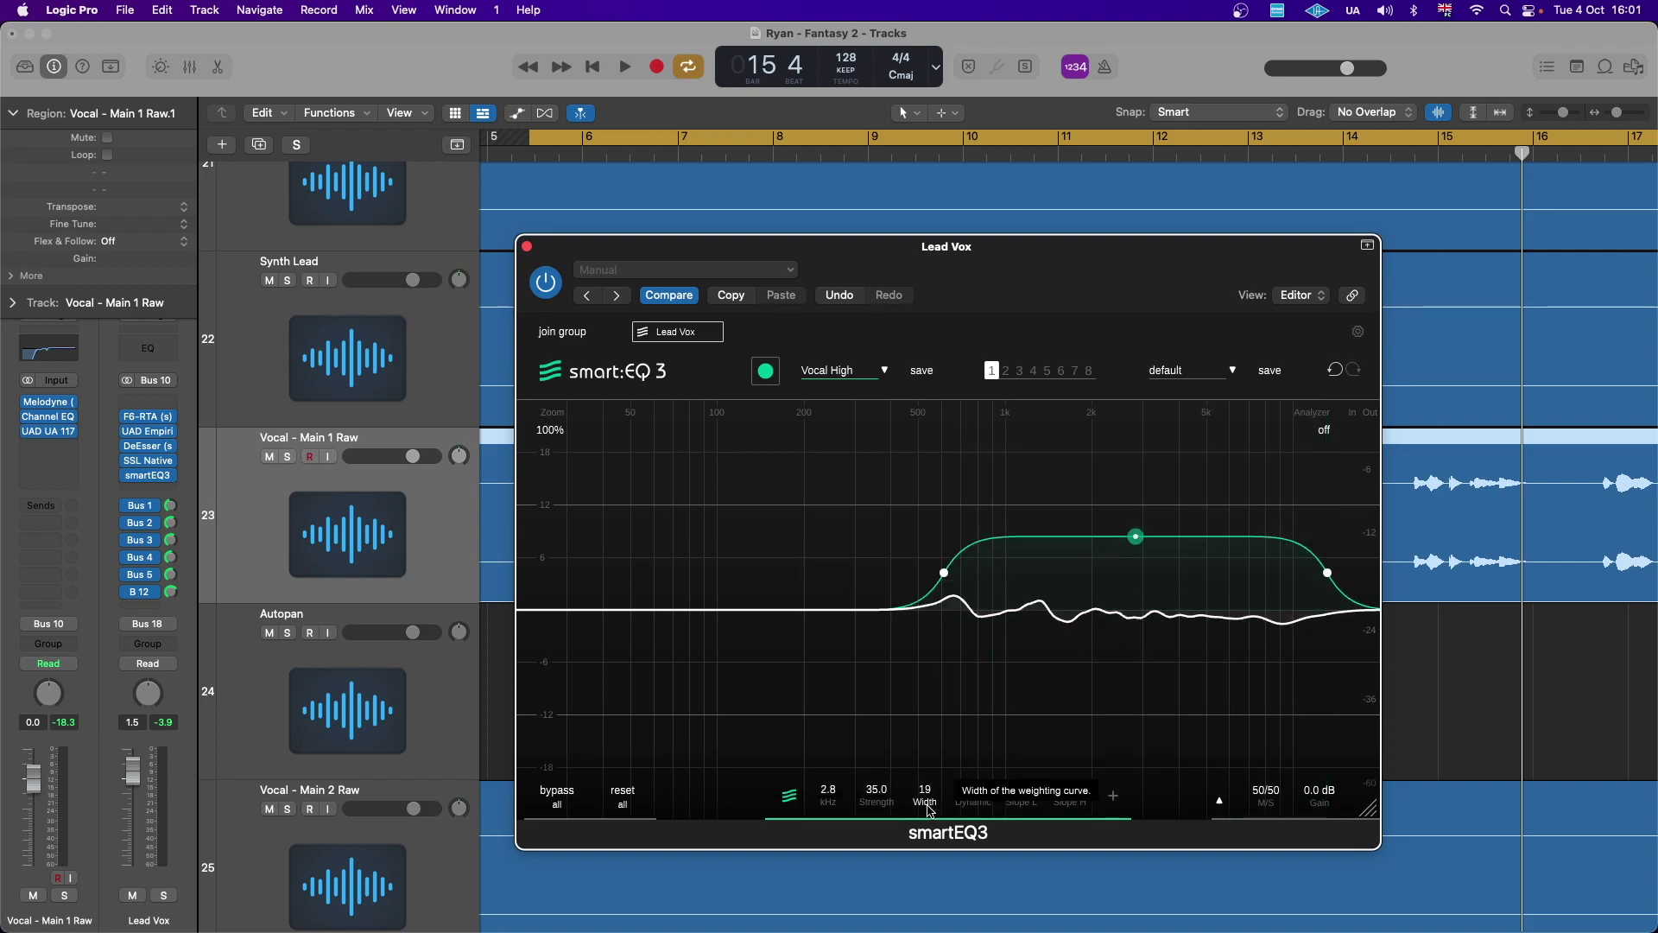
mouse_move(926, 796)
left_mouse_down()
mouse_move(933, 766)
mouse_move(940, 782)
left_mouse_up()
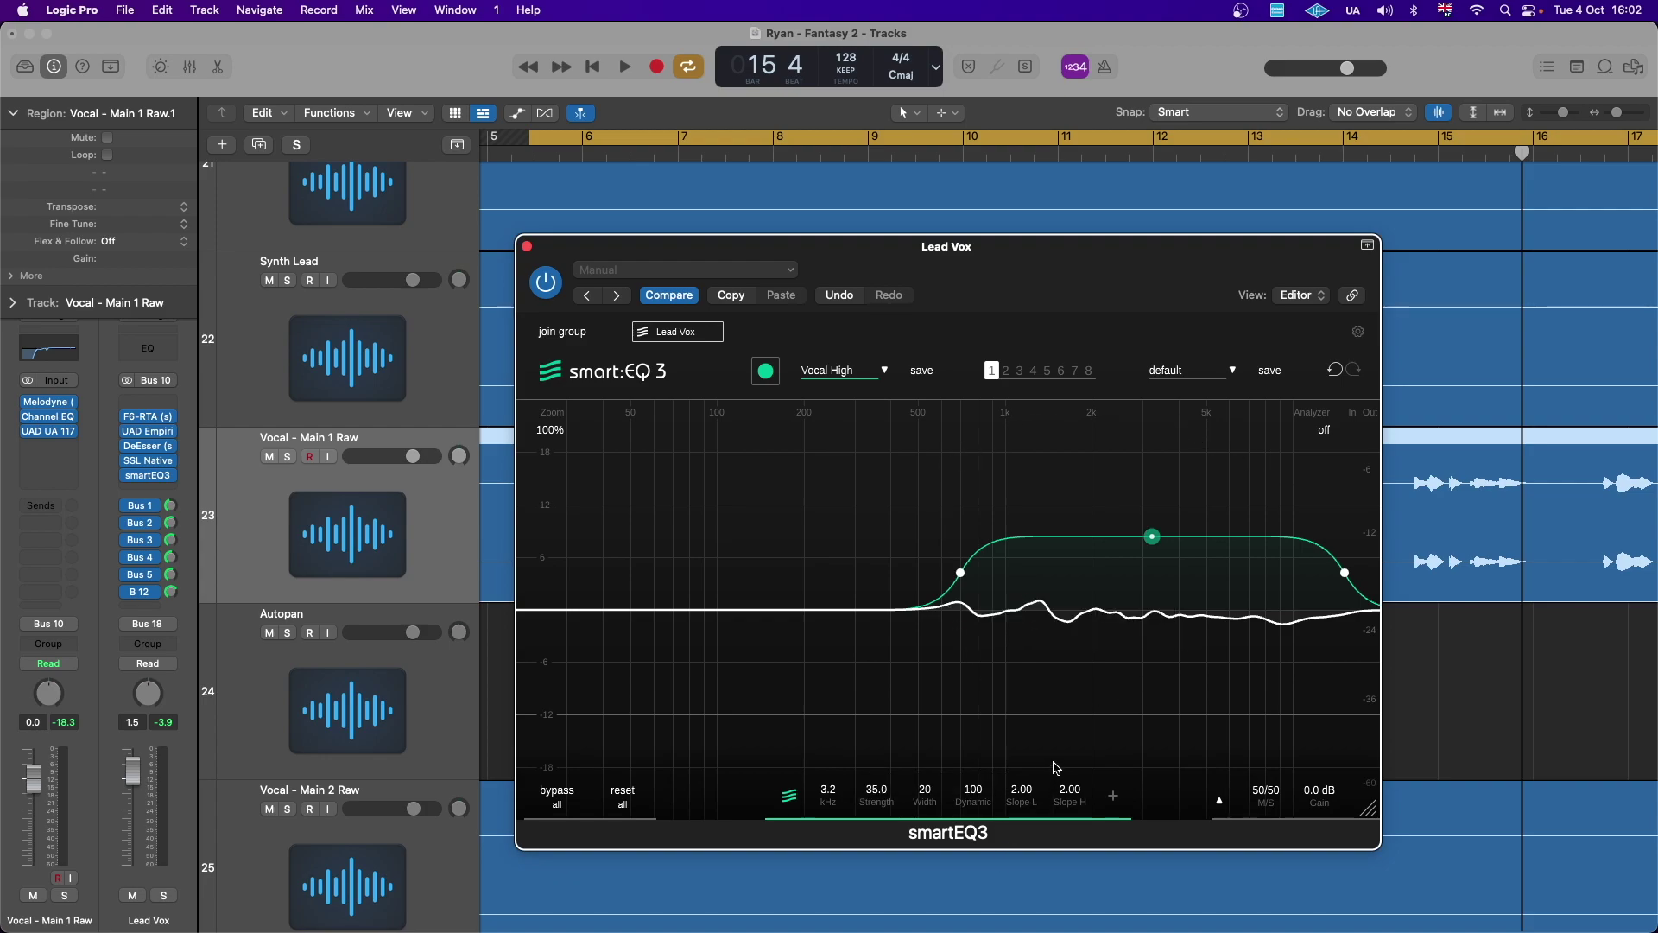
- Add a -6.2 dB band at 32.4 Hz and a -1.5 dB band at 156 Hz
double_click(558, 609)
left_click_drag(558, 609, 577, 664)
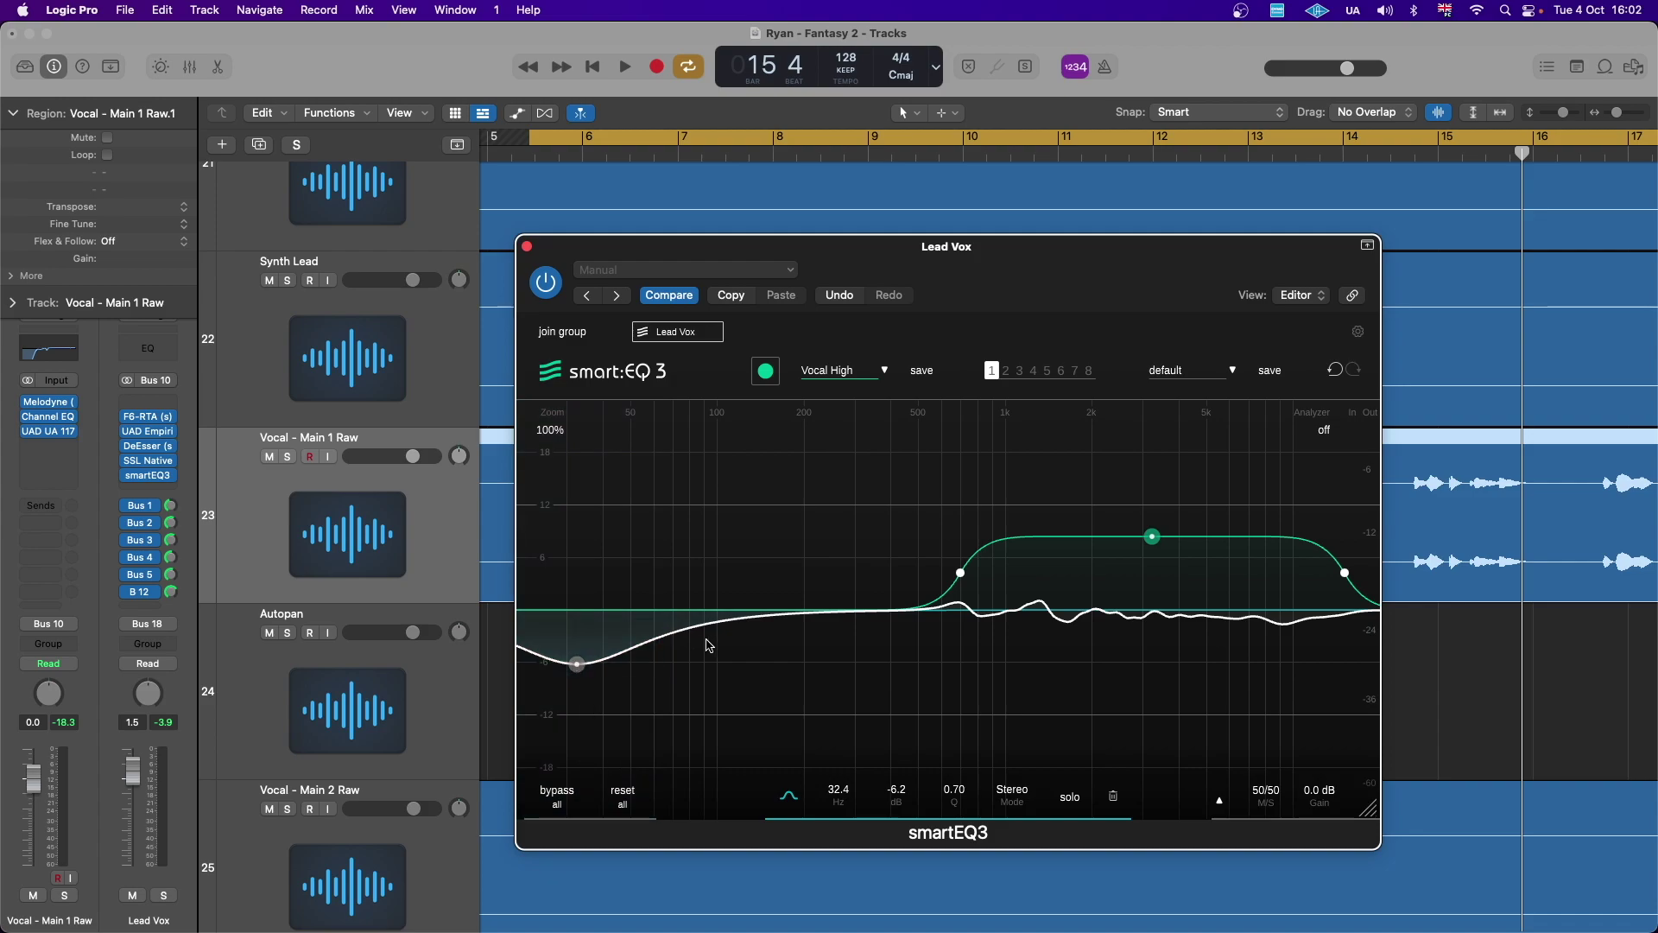
double_click(768, 610)
mouse_move(768, 610)
left_mouse_down()
mouse_move(769, 562)
mouse_move(778, 647)
mouse_move(774, 622)
left_mouse_up()
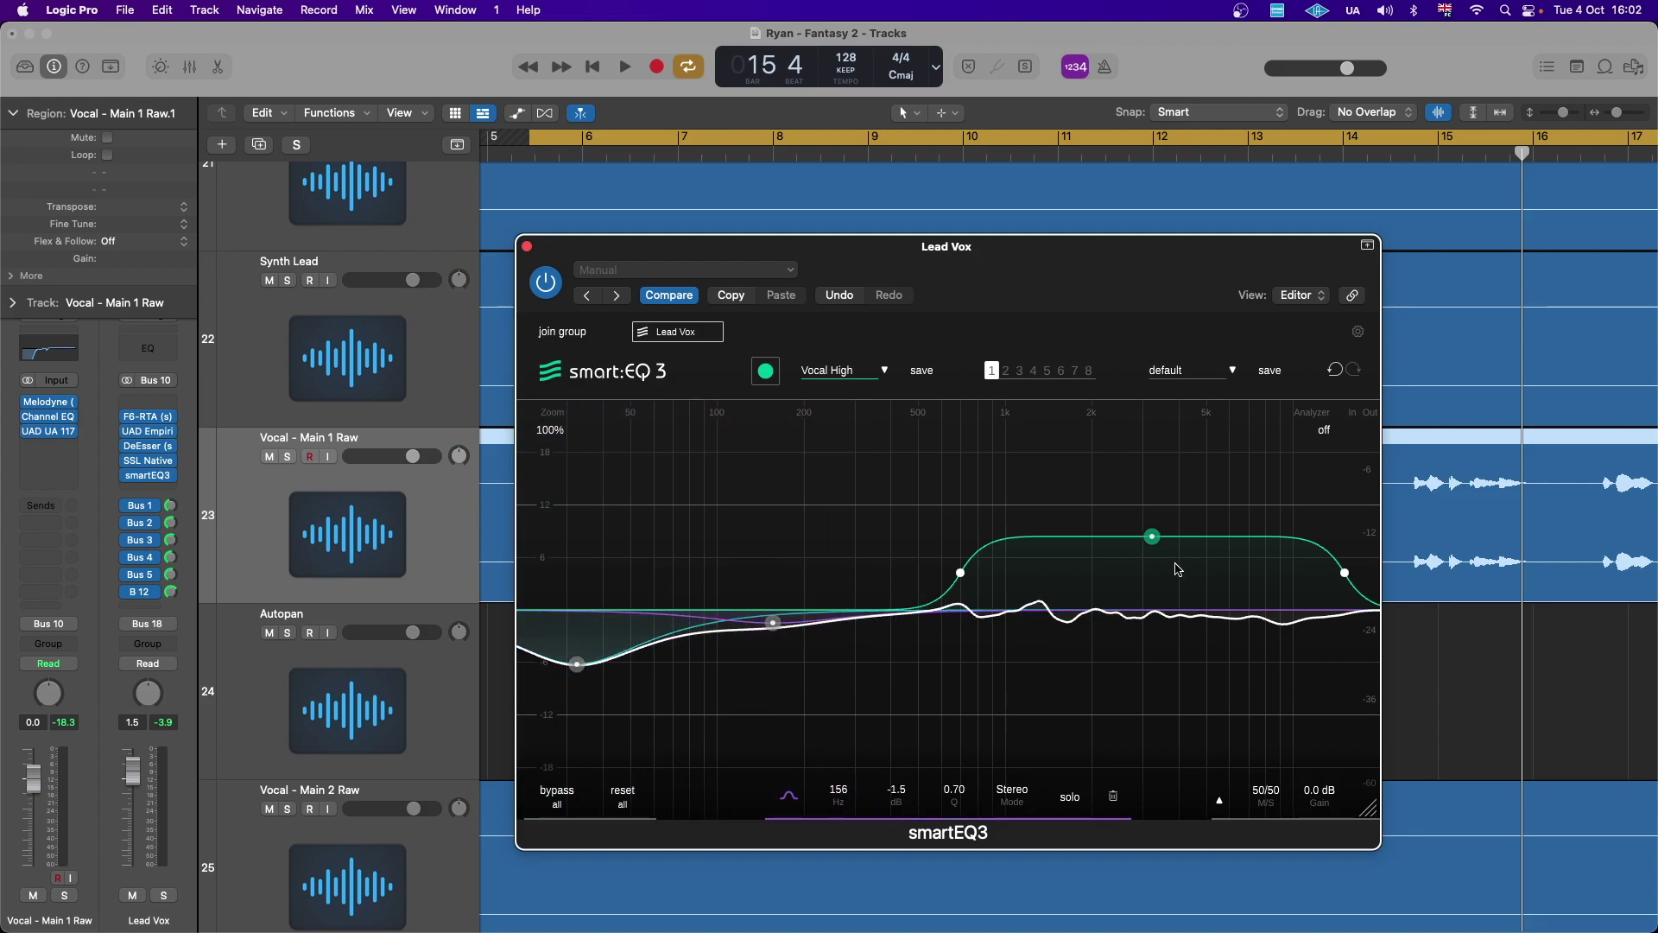